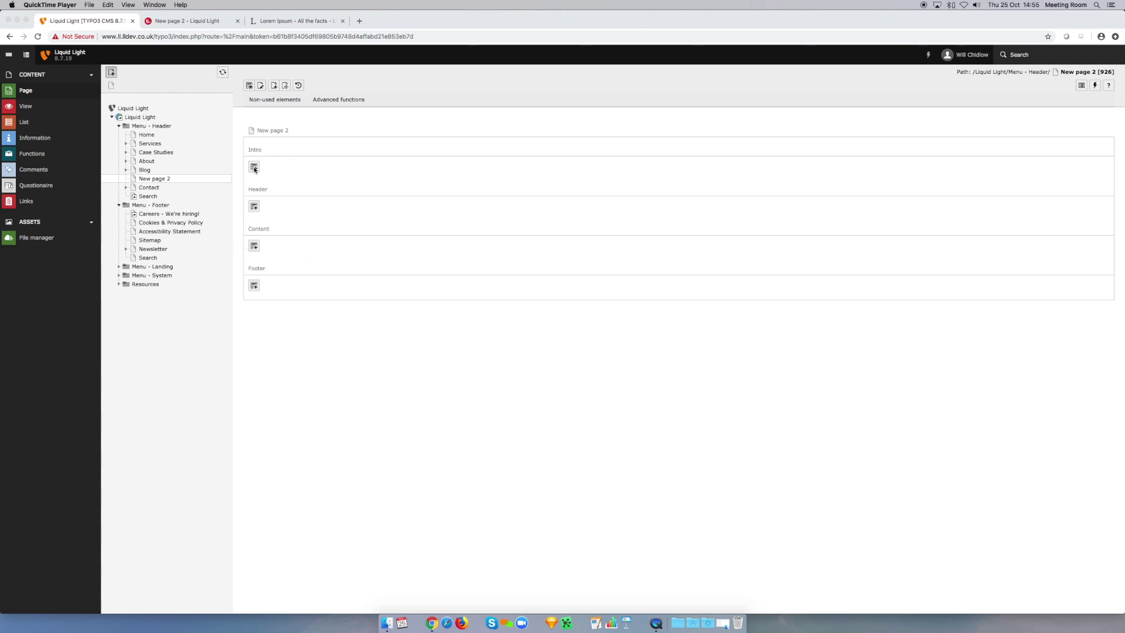
# - Open the New content element wizard under the Content column of New page 2
pyautogui.click(293, 170)
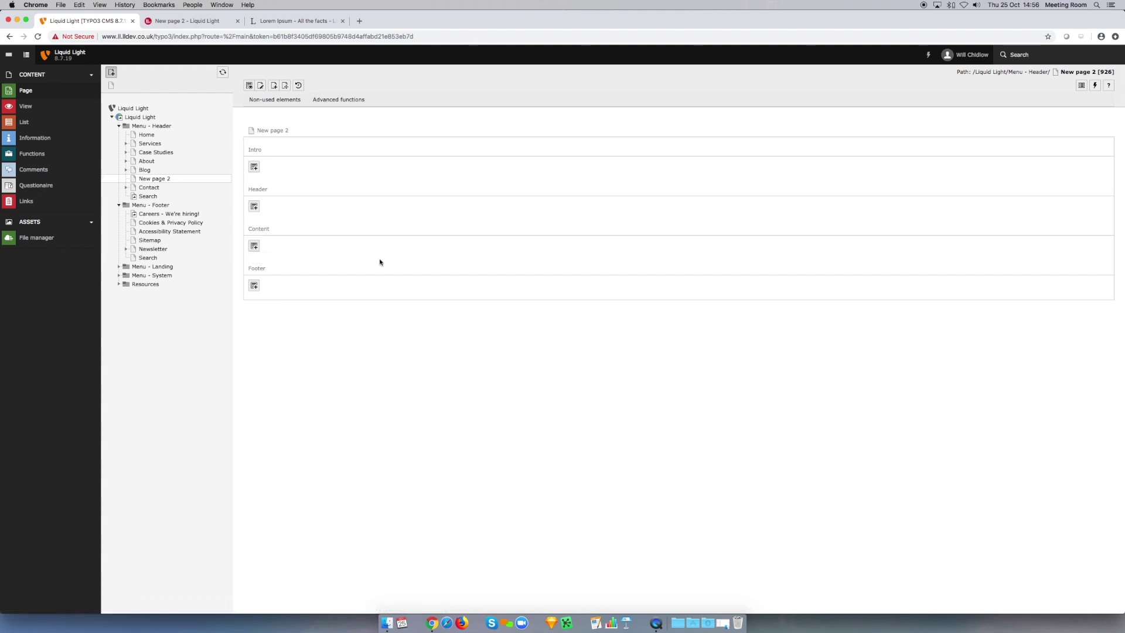
pyautogui.click(254, 247)
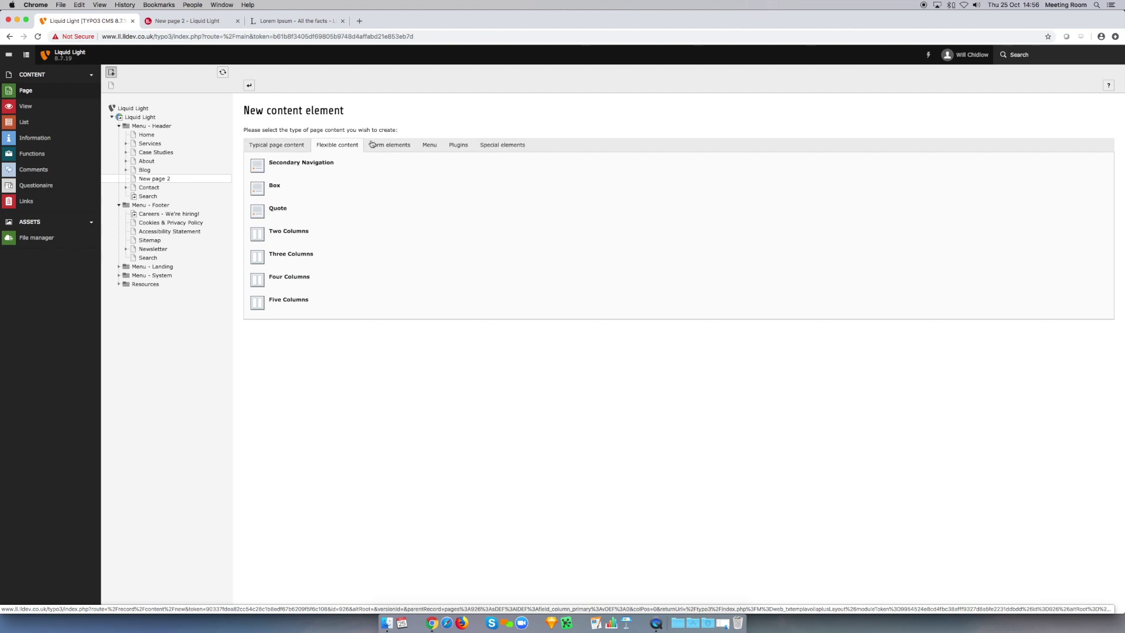
# - Browse the Flexible, Form, Menu, Plugins and Special tabs, then choose Regular Text Element from Typical page content
pyautogui.click(270, 144)
pyautogui.click(328, 147)
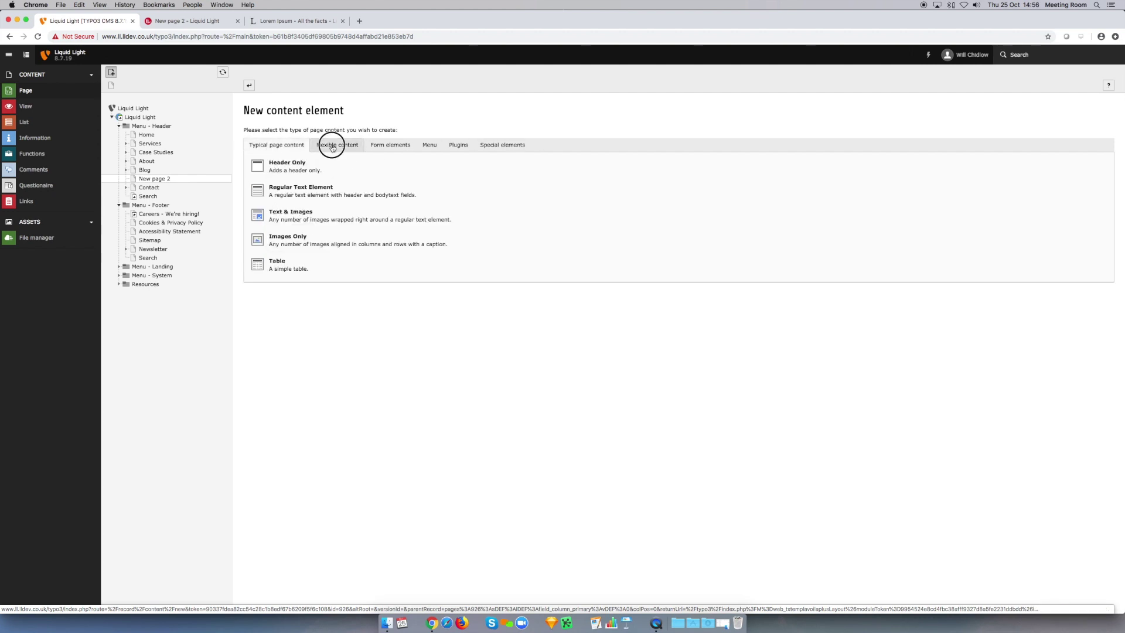
pyautogui.click(389, 146)
pyautogui.click(425, 149)
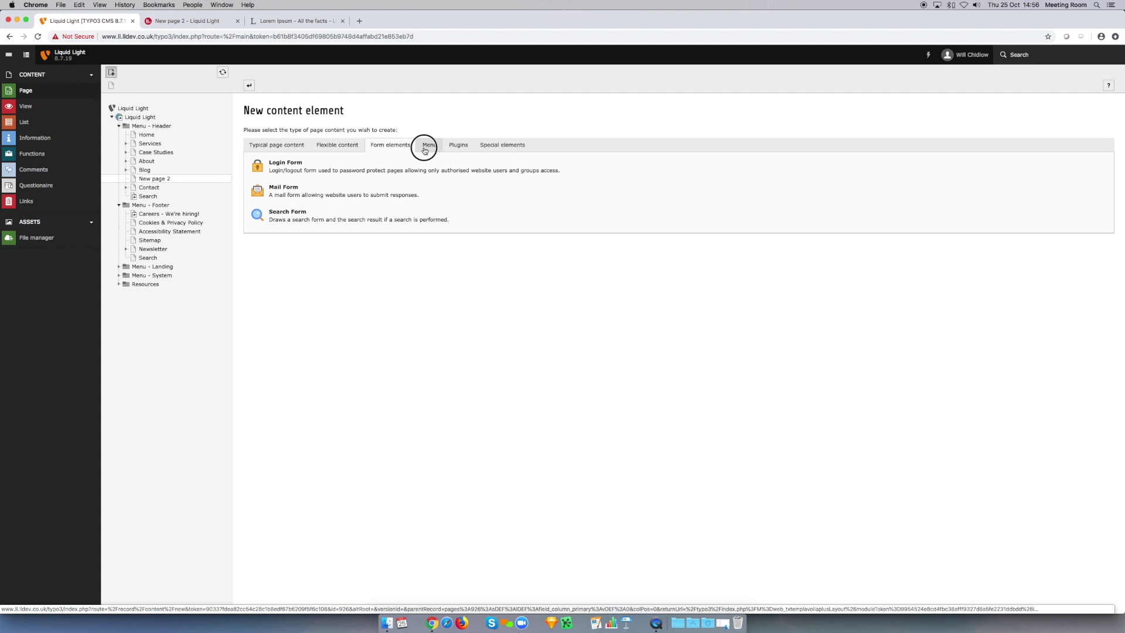
pyautogui.click(458, 147)
pyautogui.click(501, 147)
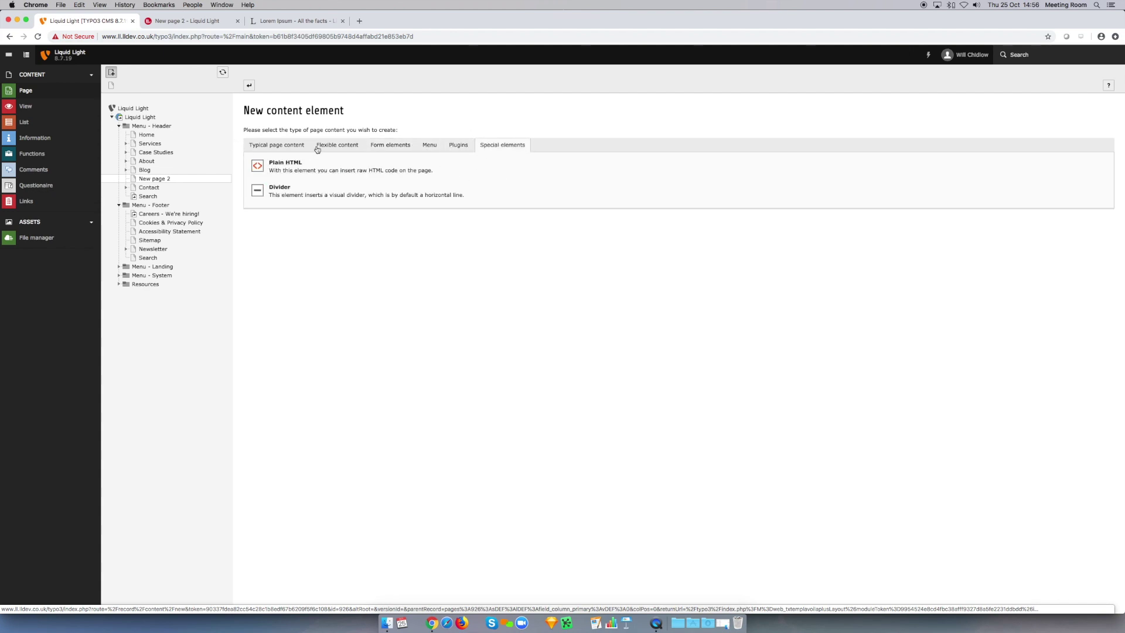
pyautogui.click(286, 147)
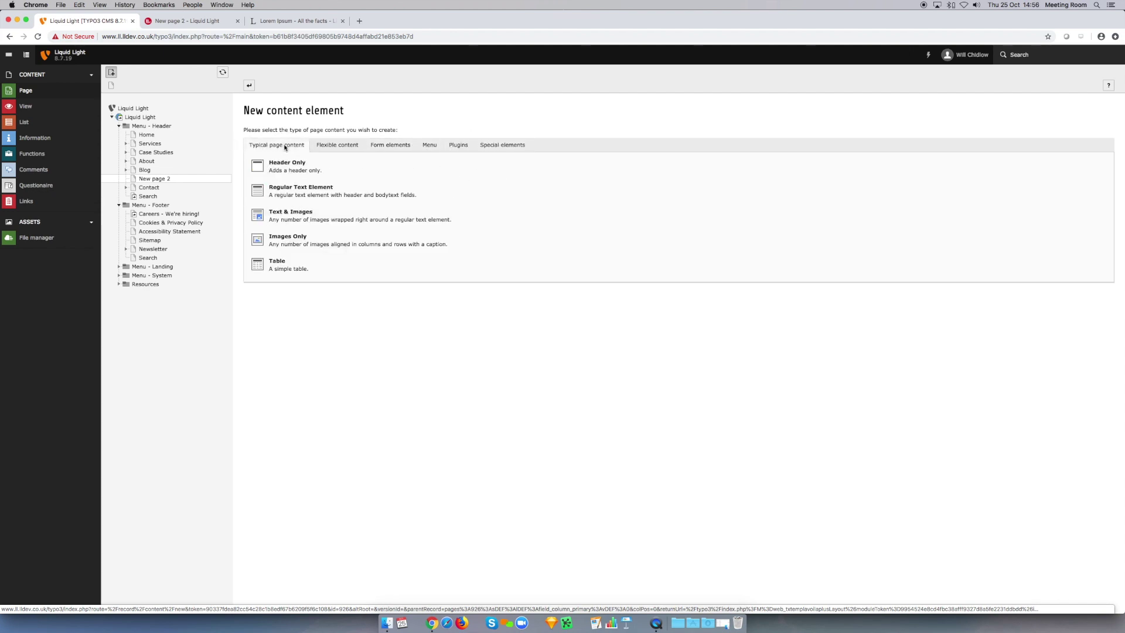
pyautogui.click(301, 188)
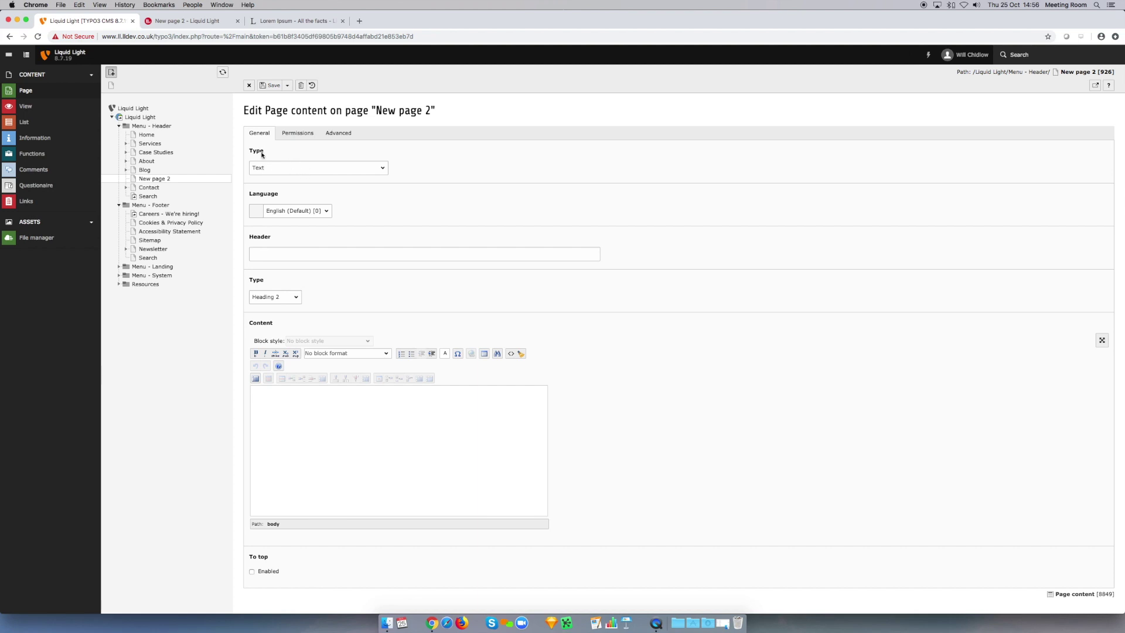
# - Leave the new content element's Type set to Text
pyautogui.click(377, 169)
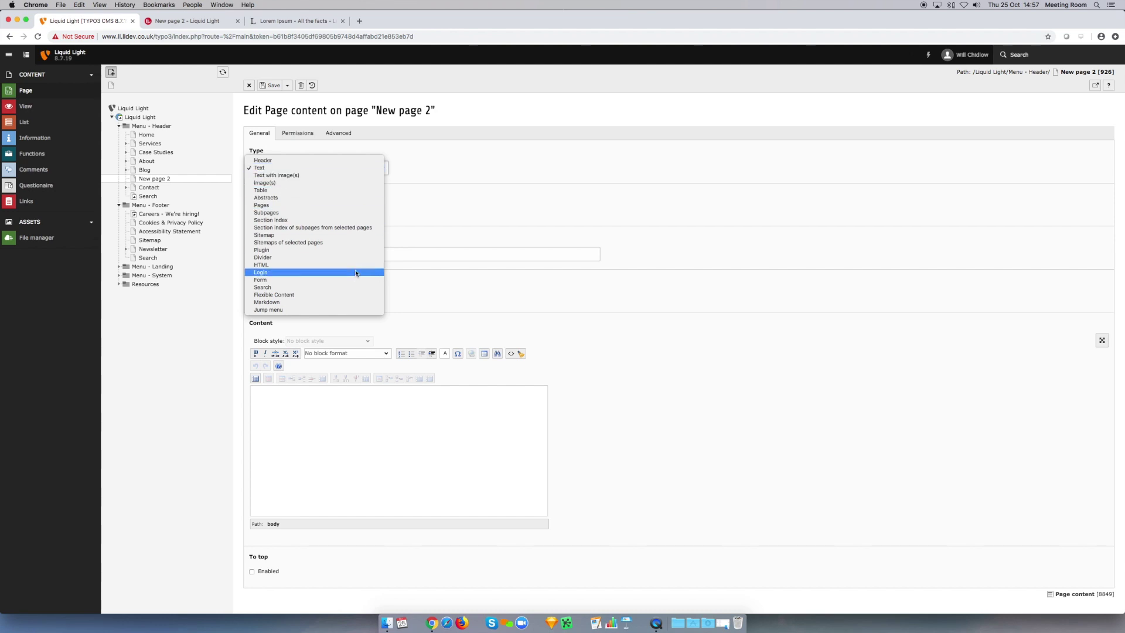
pyautogui.click(357, 171)
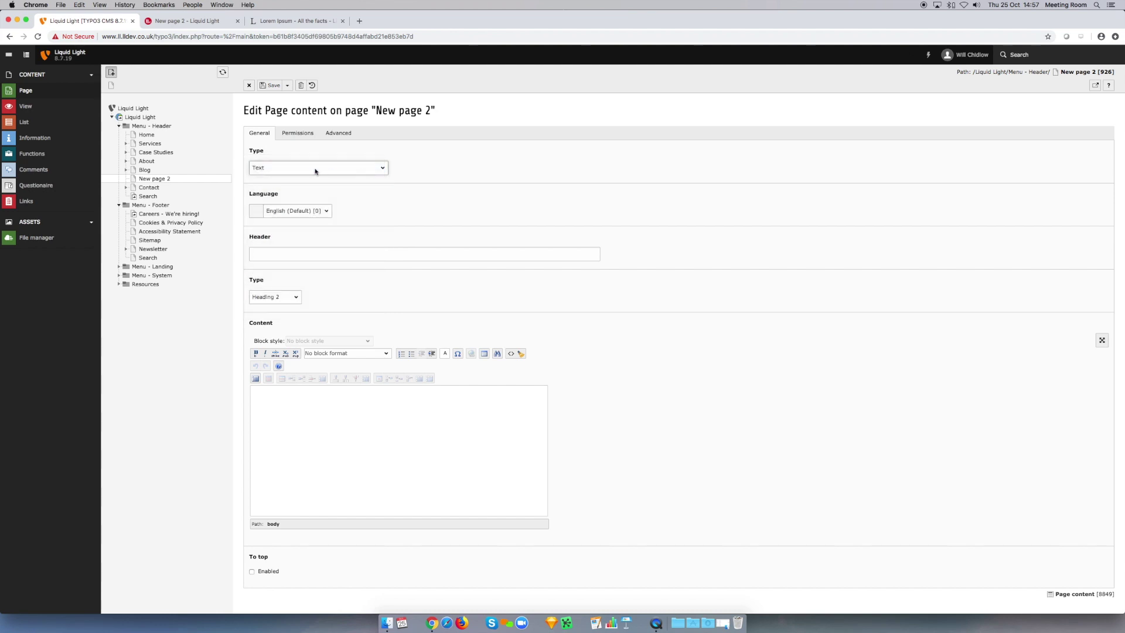
pyautogui.scroll(-1, 435, 219)
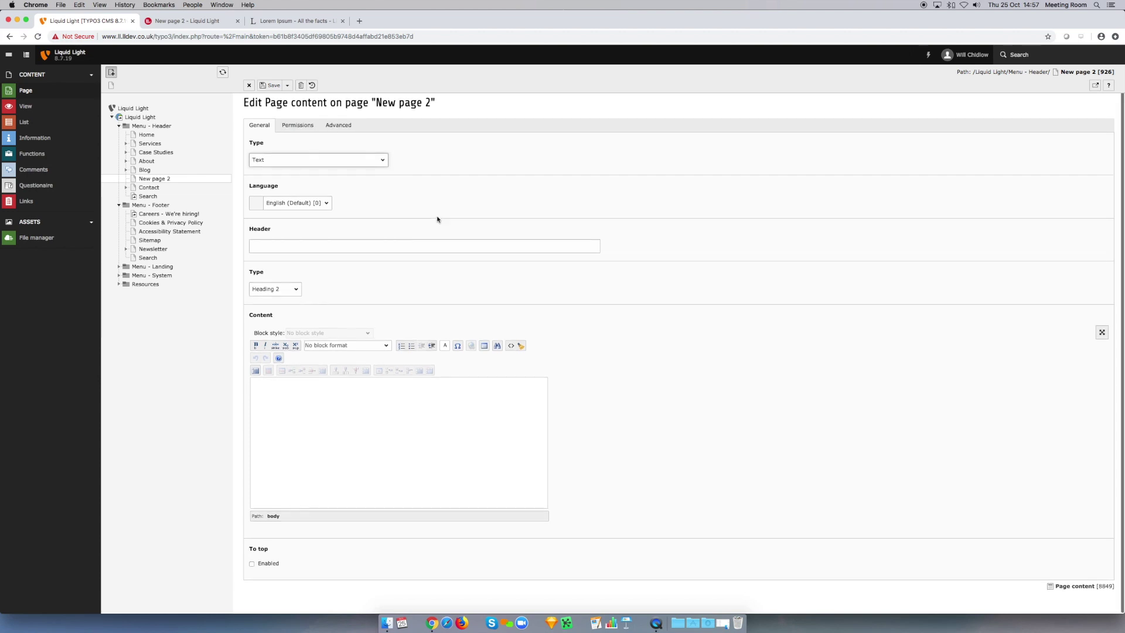
# - Enter the header 'This is a heading' and keep its level at Heading 2
pyautogui.click(336, 246)
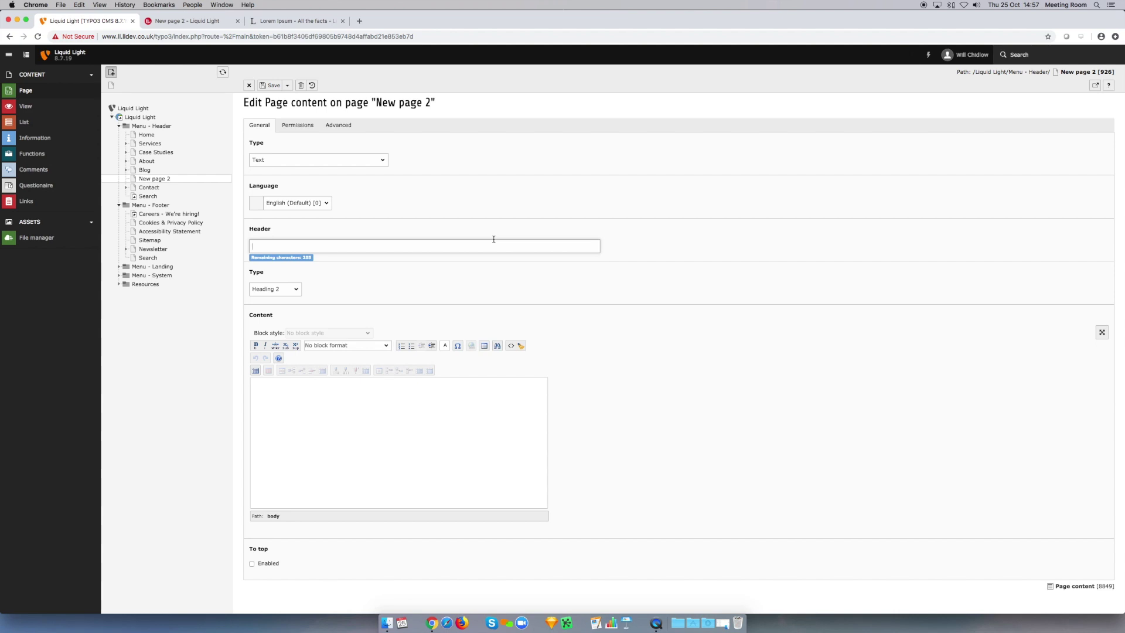
pyautogui.write('This is aheading')
pyautogui.click(273, 246)
pyautogui.click(298, 292)
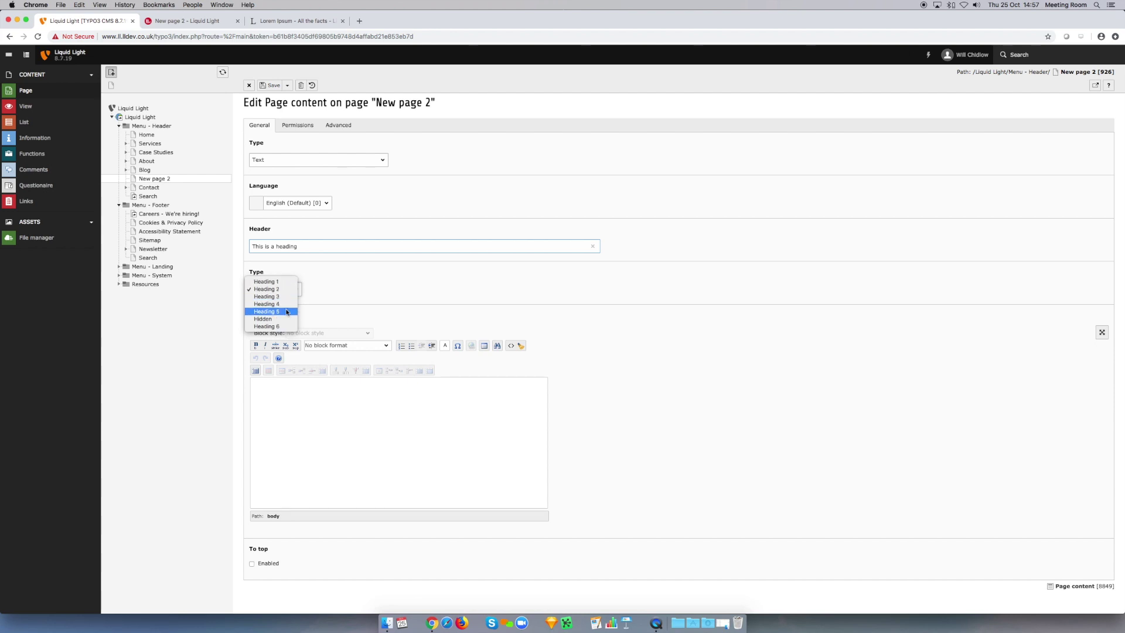
pyautogui.click(278, 289)
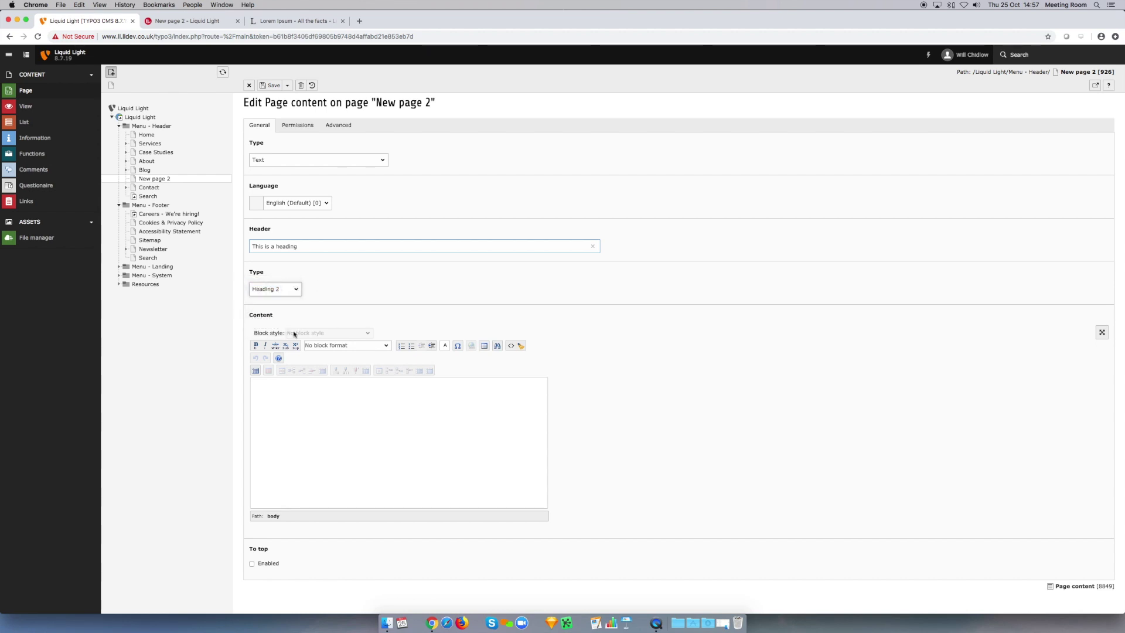
pyautogui.scroll(1, 304, 344)
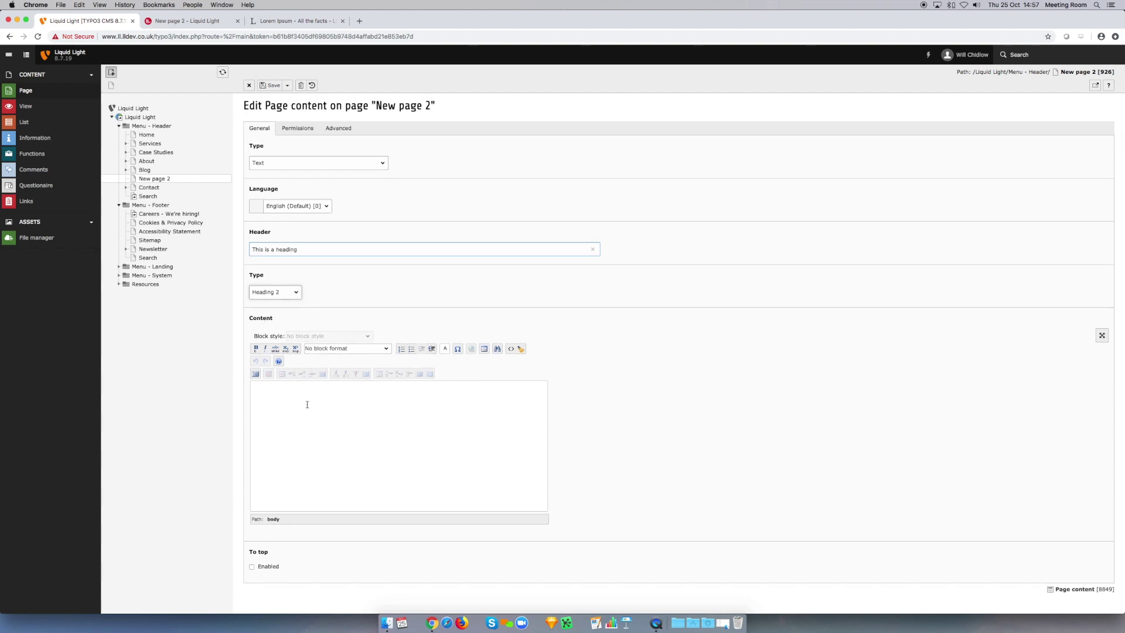
# - Paste the Lorem Ipsum paragraphs from the browser tab into the Content body
pyautogui.click(328, 405)
pyautogui.scroll(-1, 410, 457)
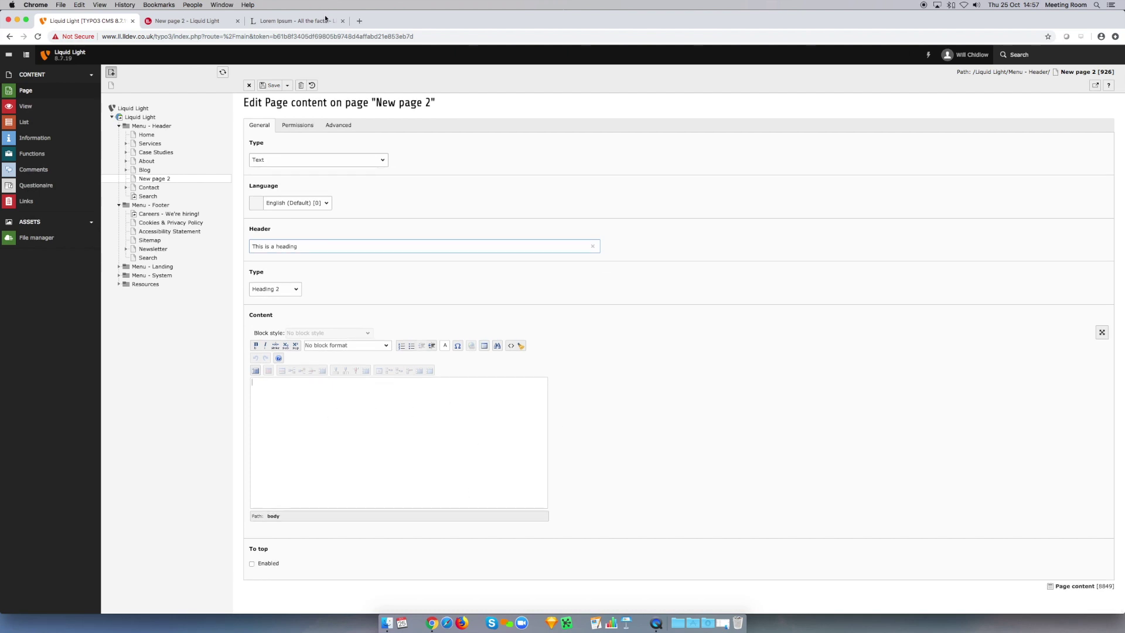
pyautogui.click(296, 22)
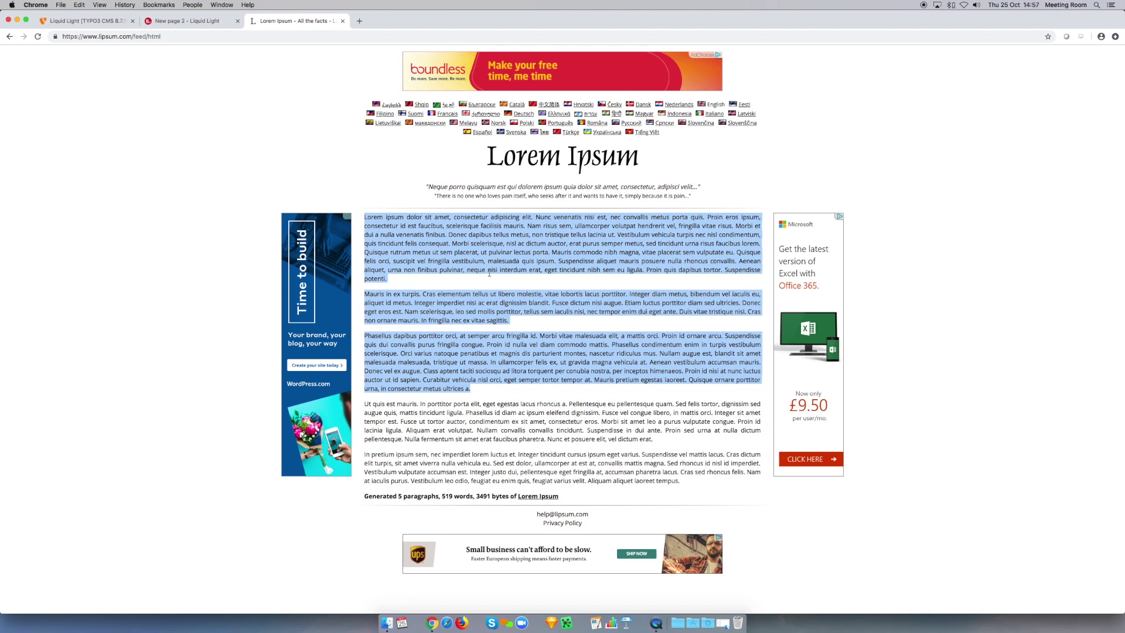
pyautogui.click(82, 20)
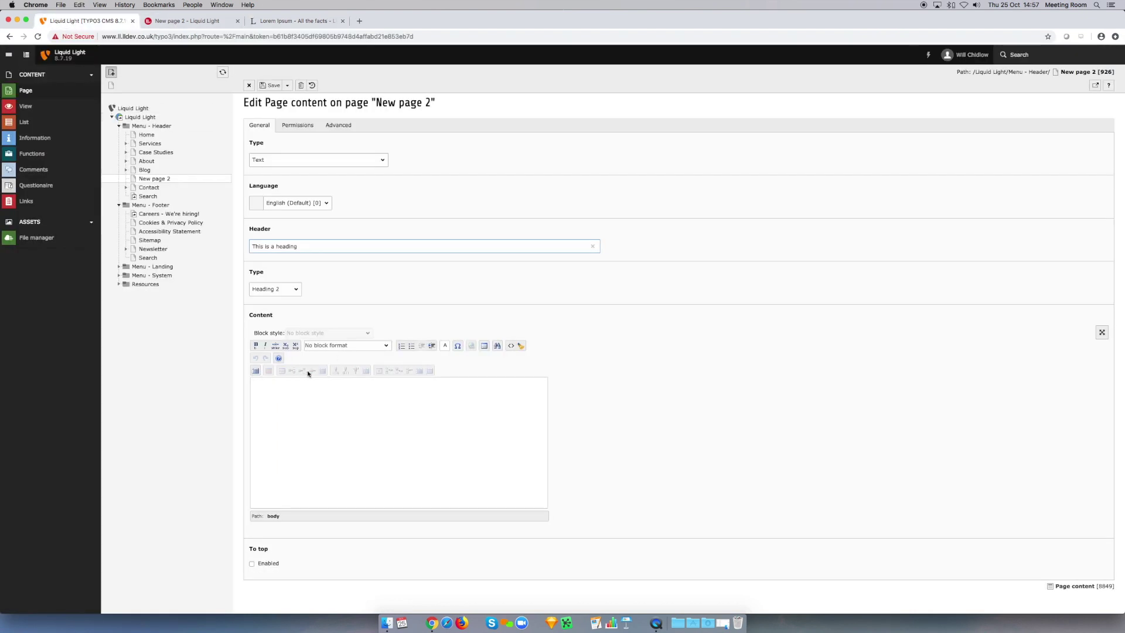
pyautogui.press('super+v')
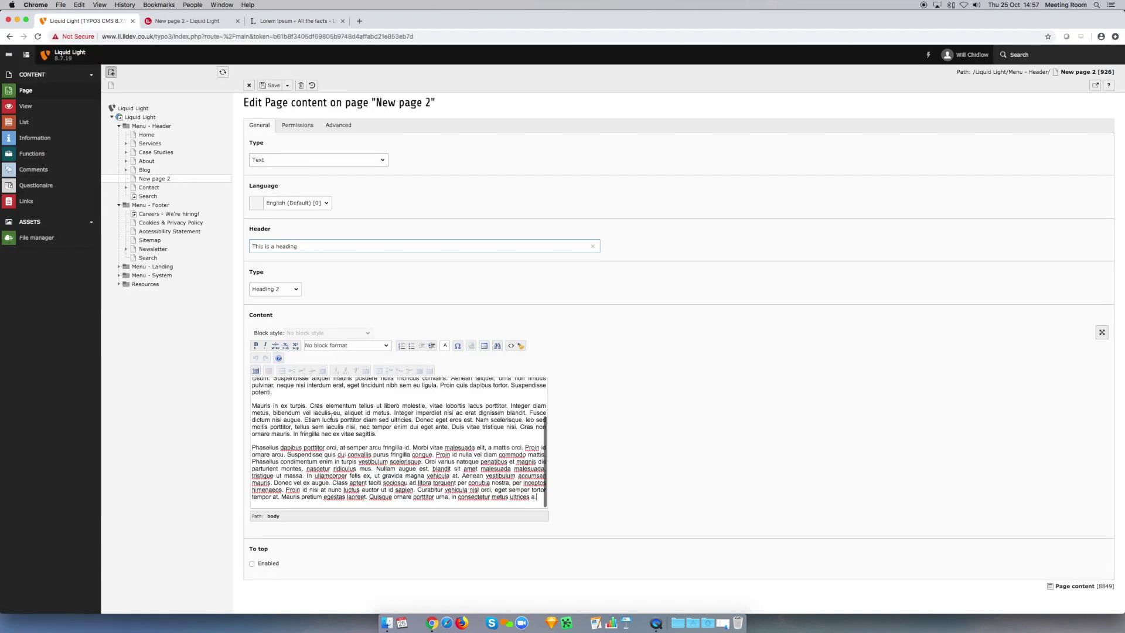
pyautogui.scroll(4, 380, 406)
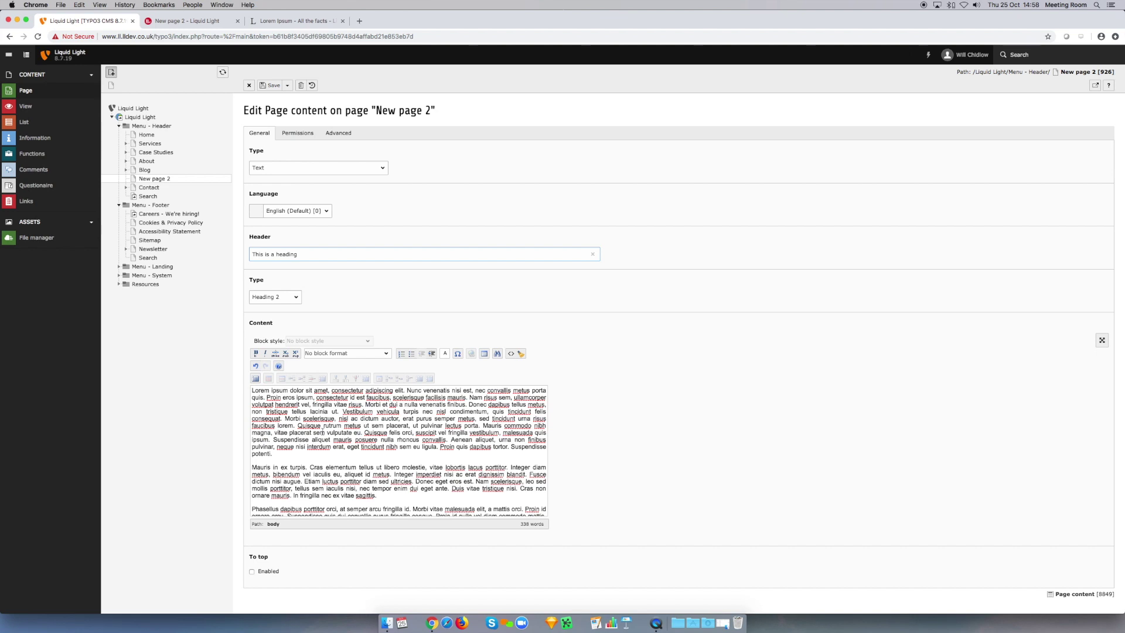
# - Select all body text and remove its MS Word formatting with Cleaning Area All
pyautogui.click(280, 461)
pyautogui.scroll(-3, 281, 461)
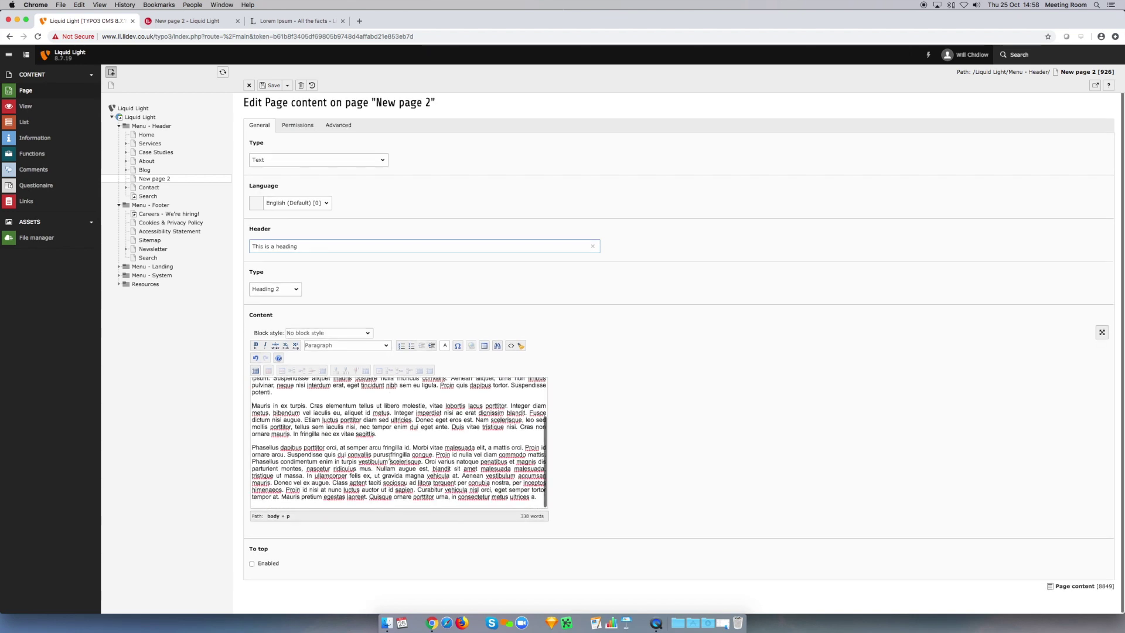
pyautogui.scroll(5, 374, 410)
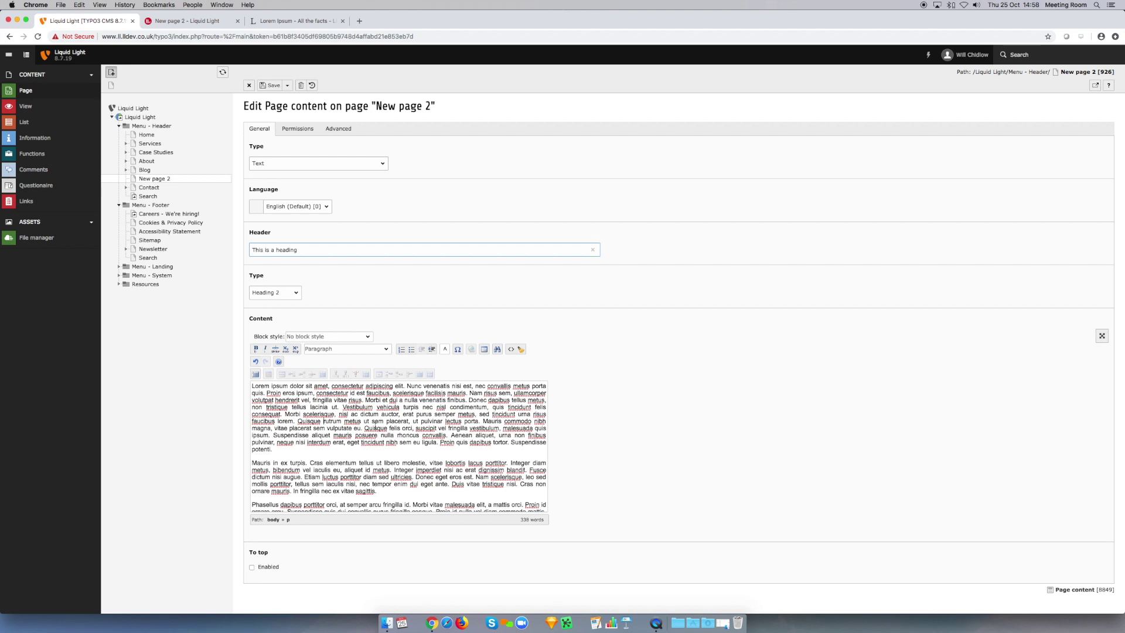
pyautogui.press('super+a')
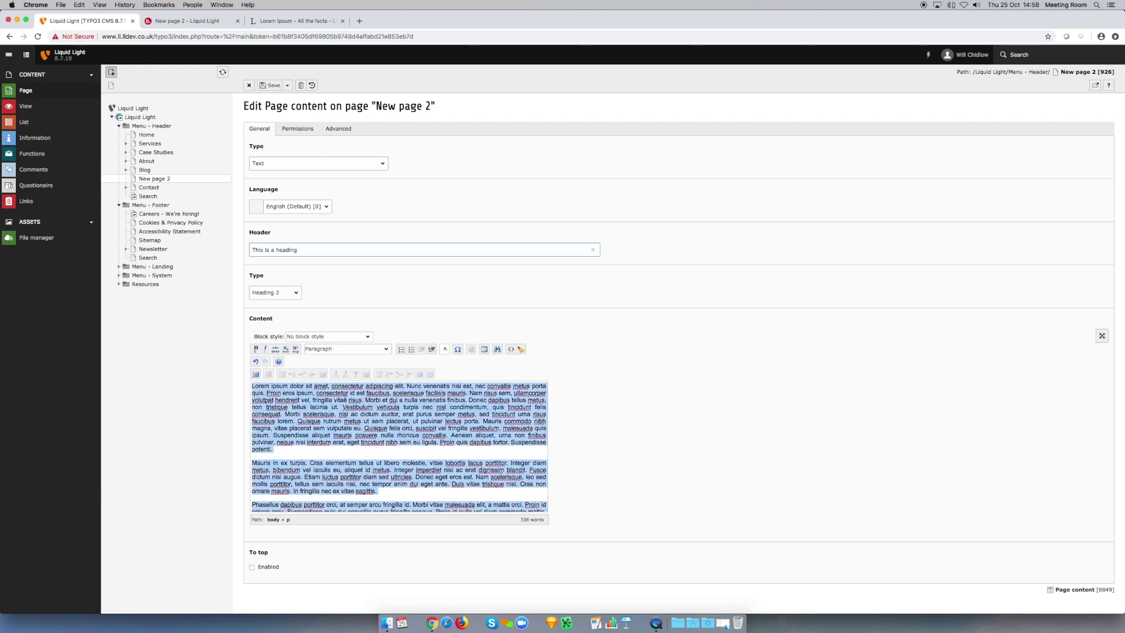
pyautogui.click(520, 350)
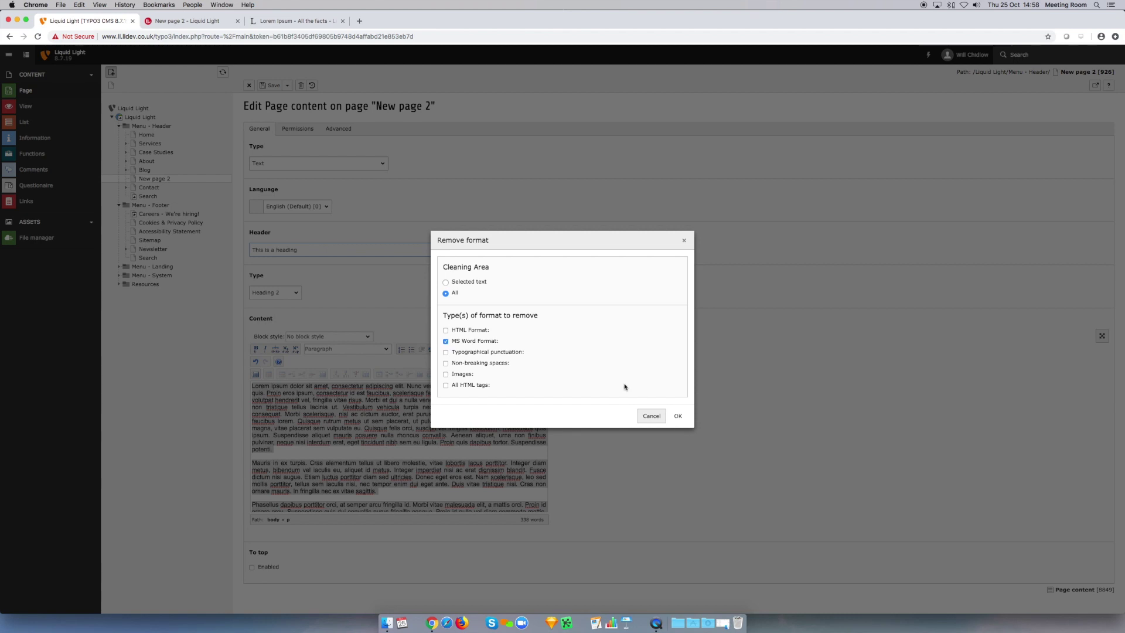
pyautogui.click(679, 416)
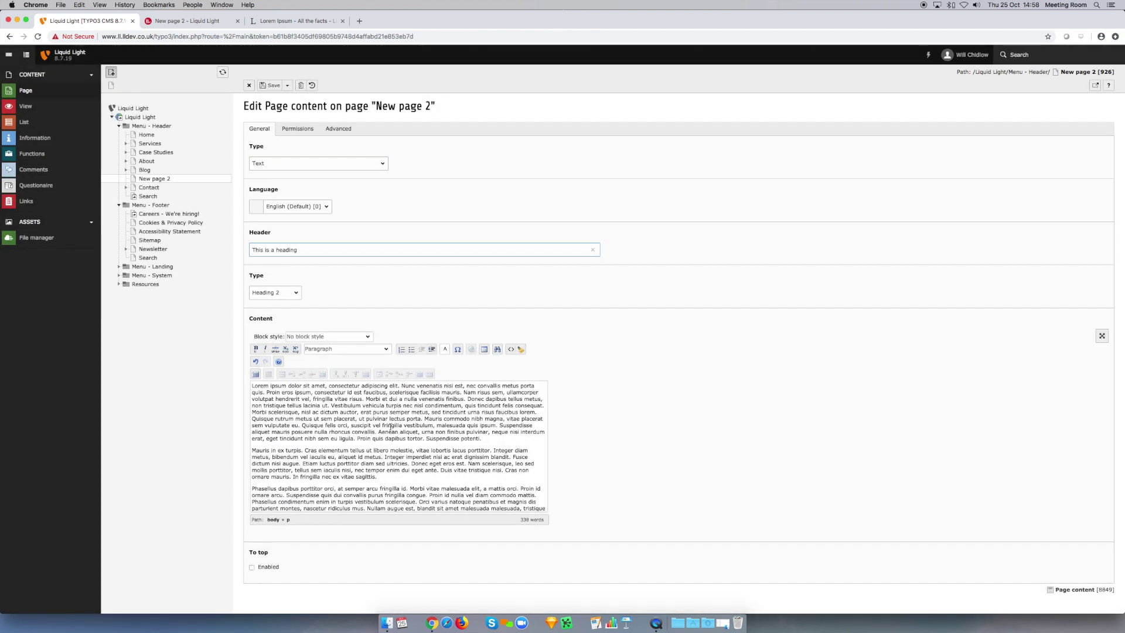
pyautogui.scroll(-2, 410, 422)
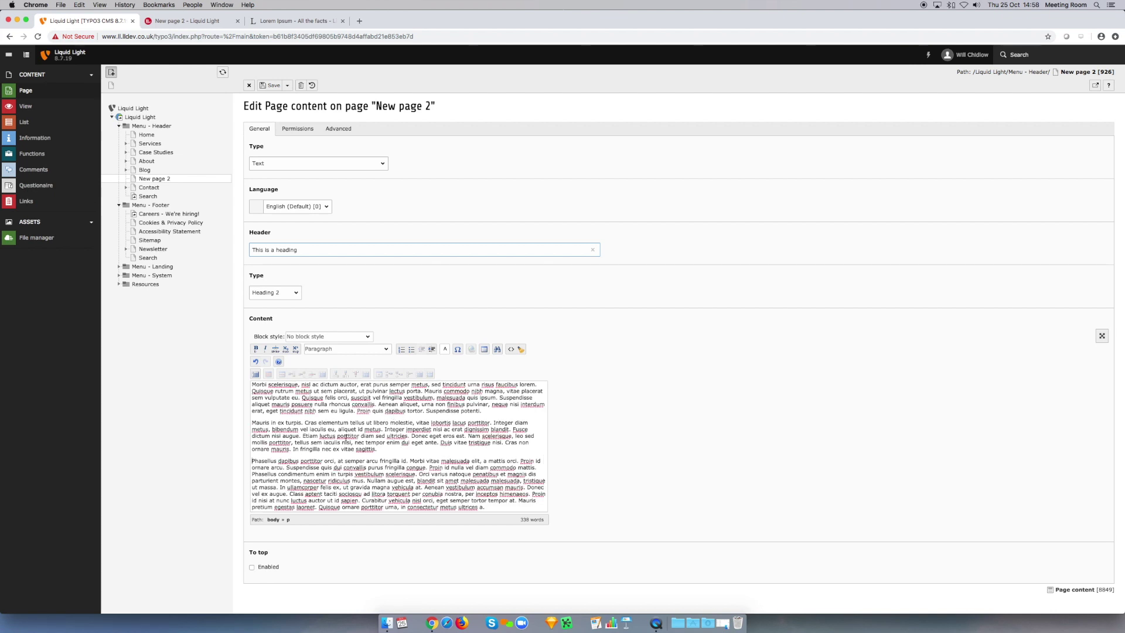
pyautogui.scroll(2, 347, 441)
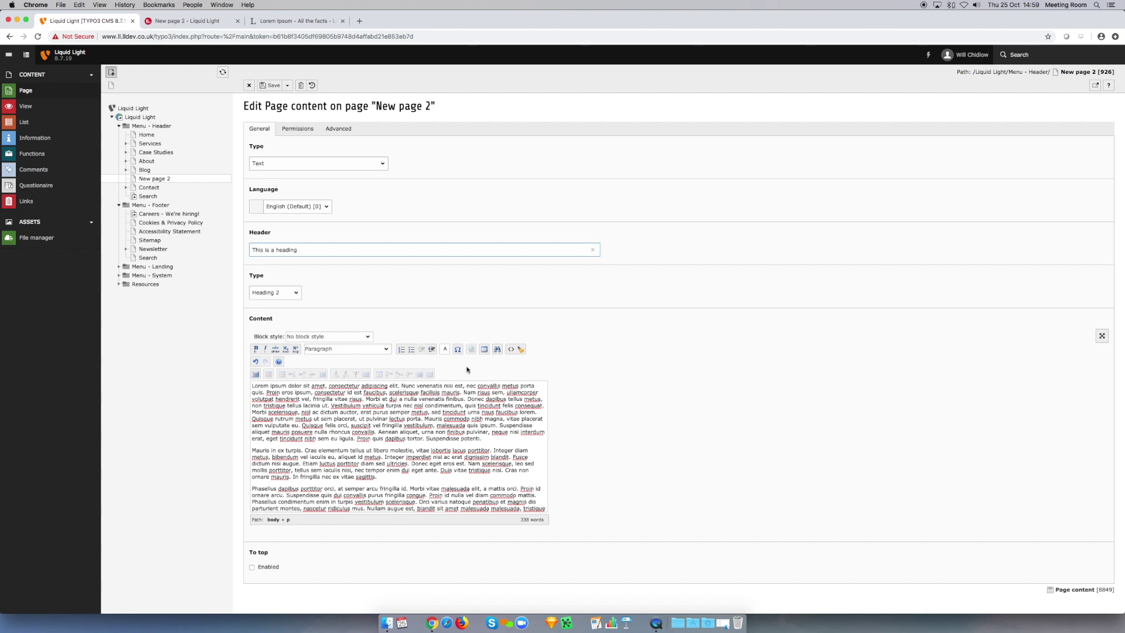
# - Split off the opening Lorem ipsum sentence and make it a Heading 3
pyautogui.press('Return')
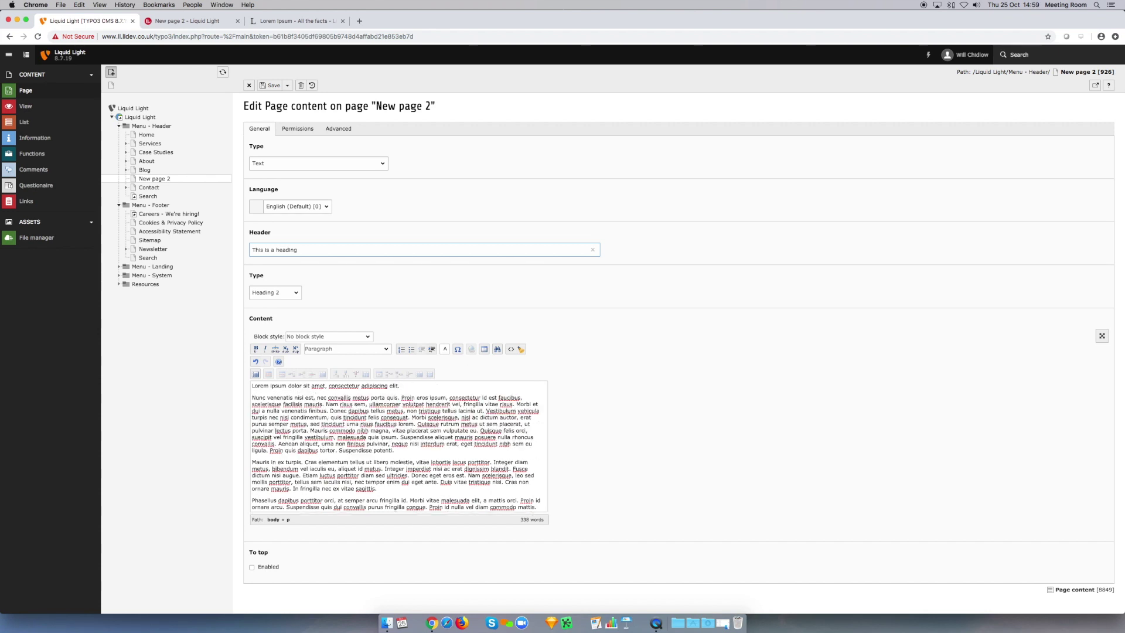
pyautogui.moveTo(410, 387); pyautogui.dragTo(251, 386)
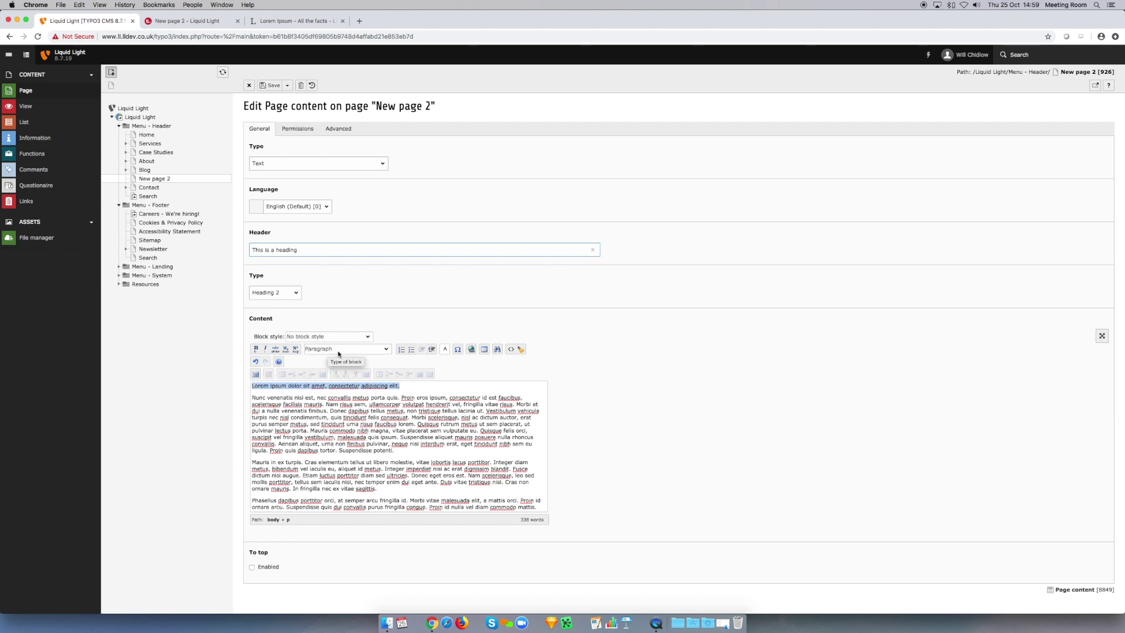
pyautogui.click(386, 350)
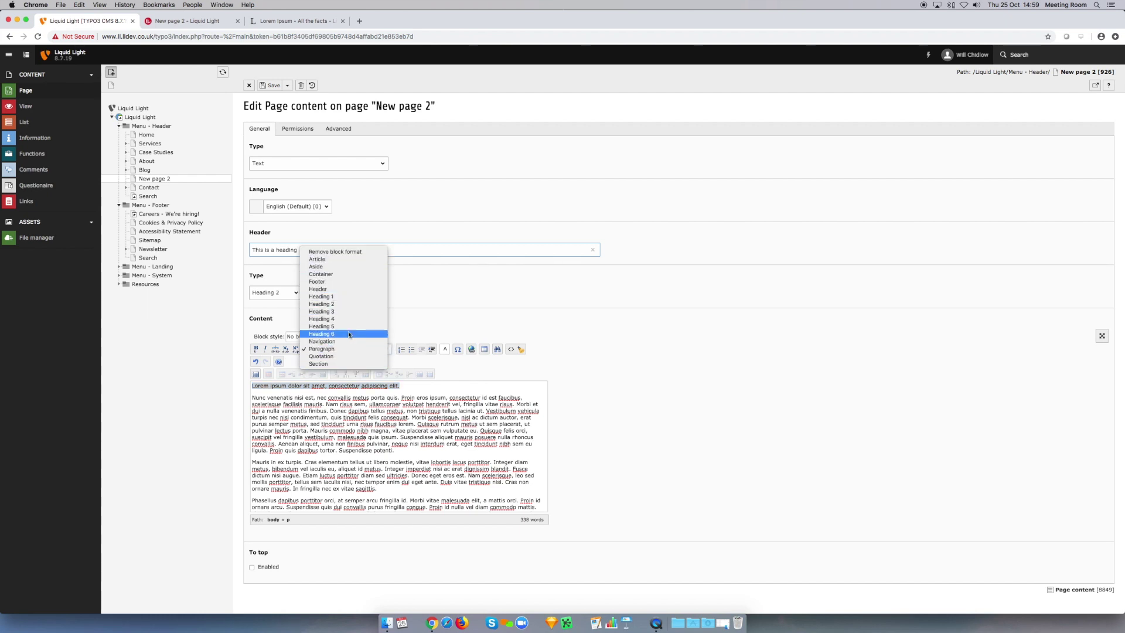
pyautogui.click(334, 311)
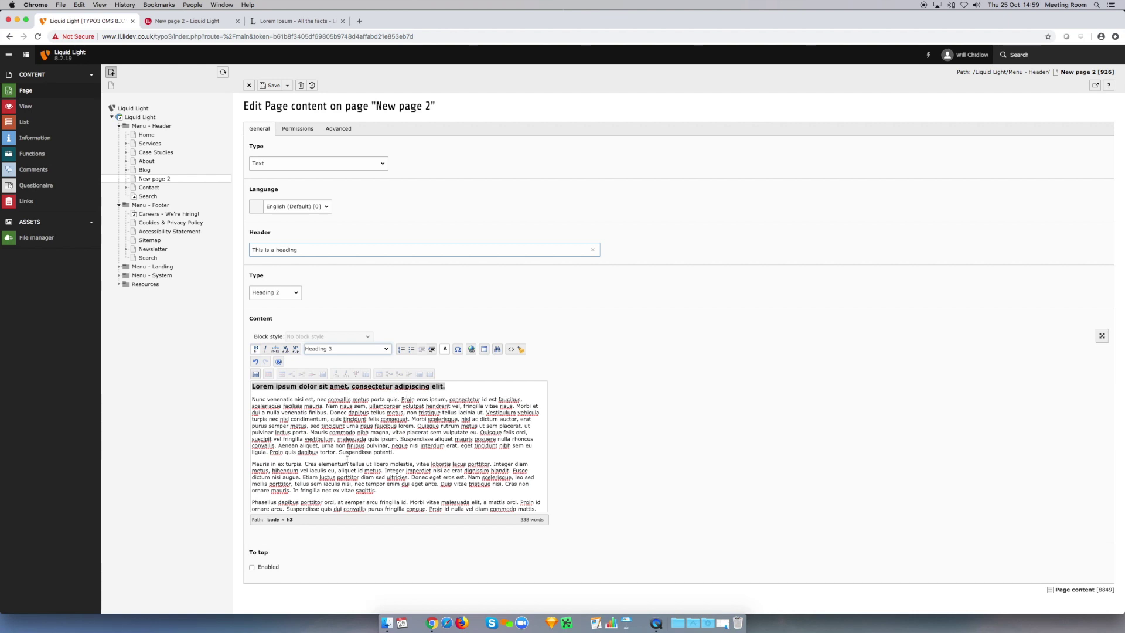
# - Break the Mauris paragraph after 'Mauris in ex turpis.' and before 'vitae lobortis'
pyautogui.scroll(-3, 369, 464)
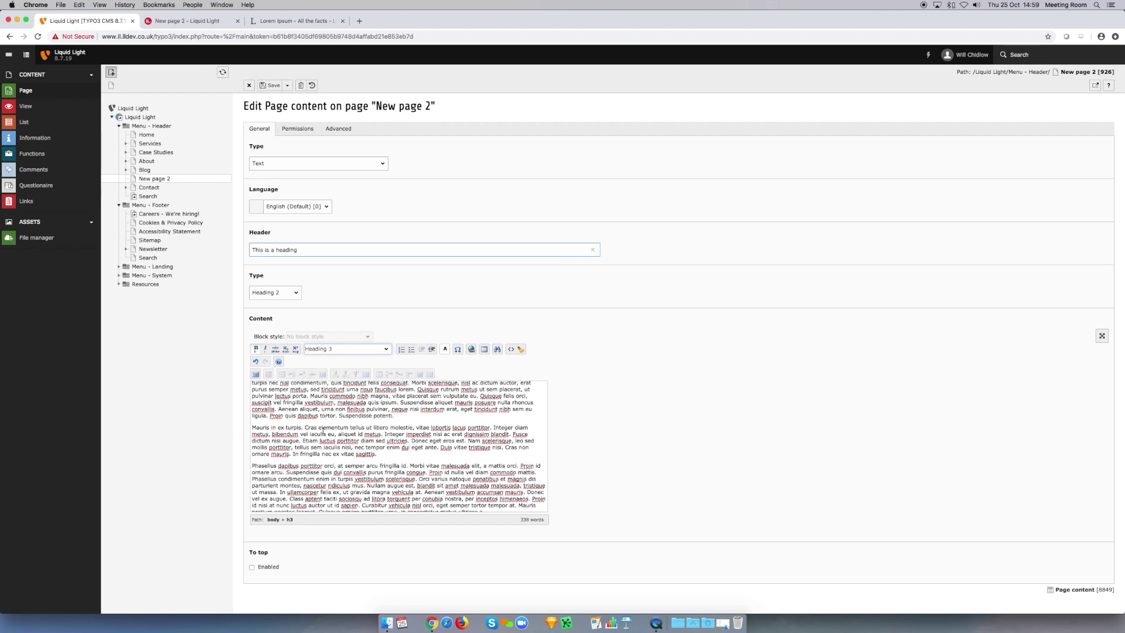
pyautogui.click(305, 427)
pyautogui.press('Return')
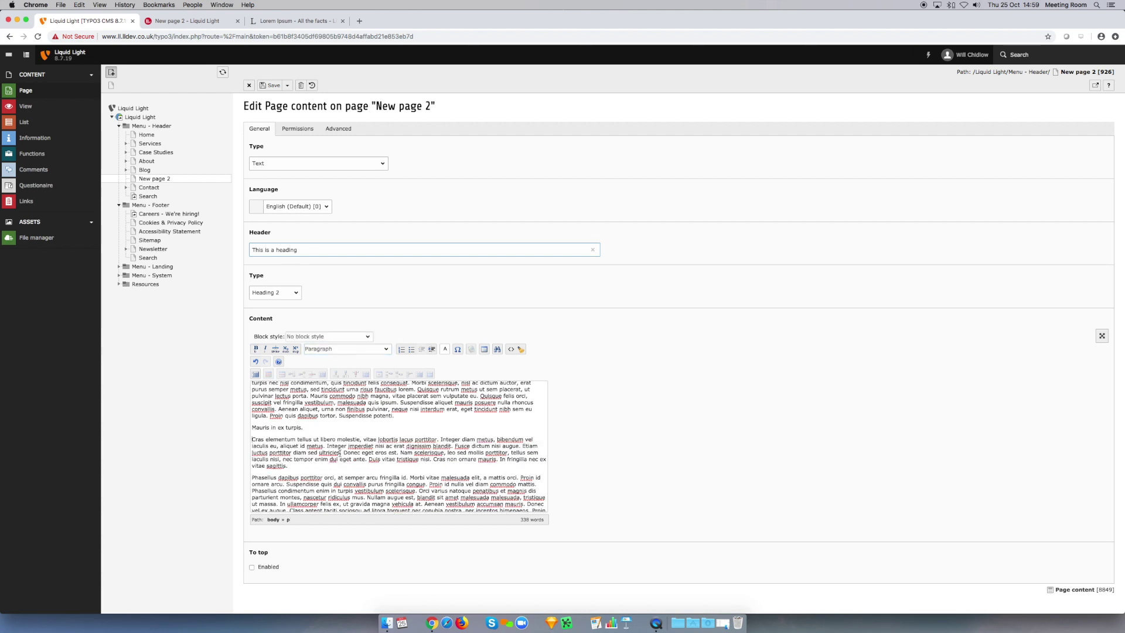
pyautogui.click(364, 439)
pyautogui.press('Return')
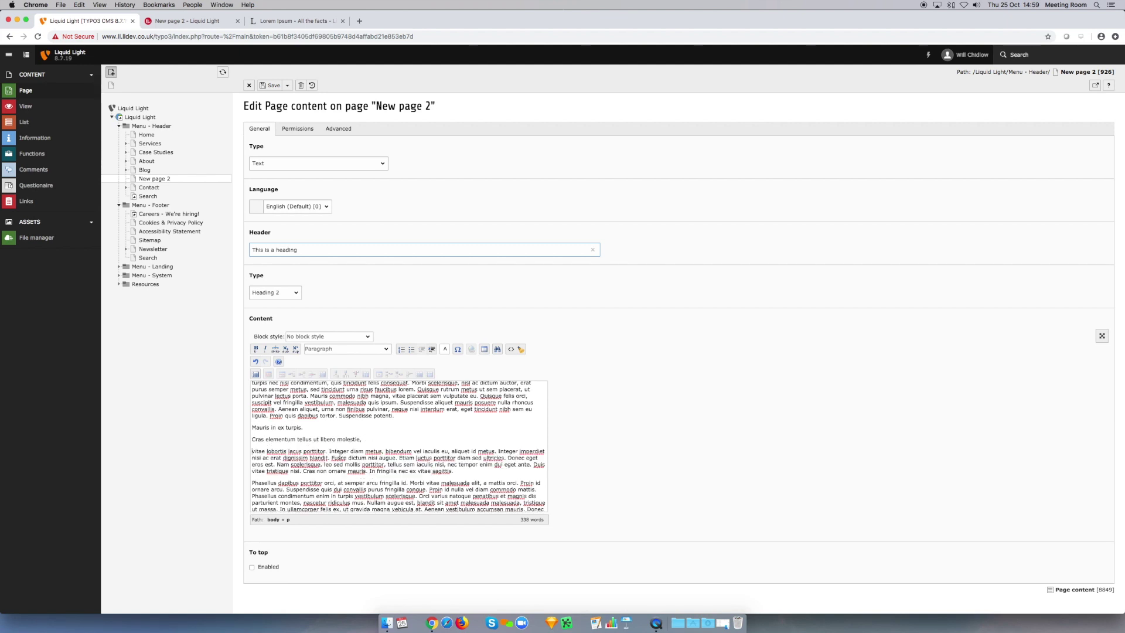
pyautogui.click(329, 451)
# - Break after 'porttitor.' and turn the three short Mauris lines into a bulleted list
pyautogui.press('Return')
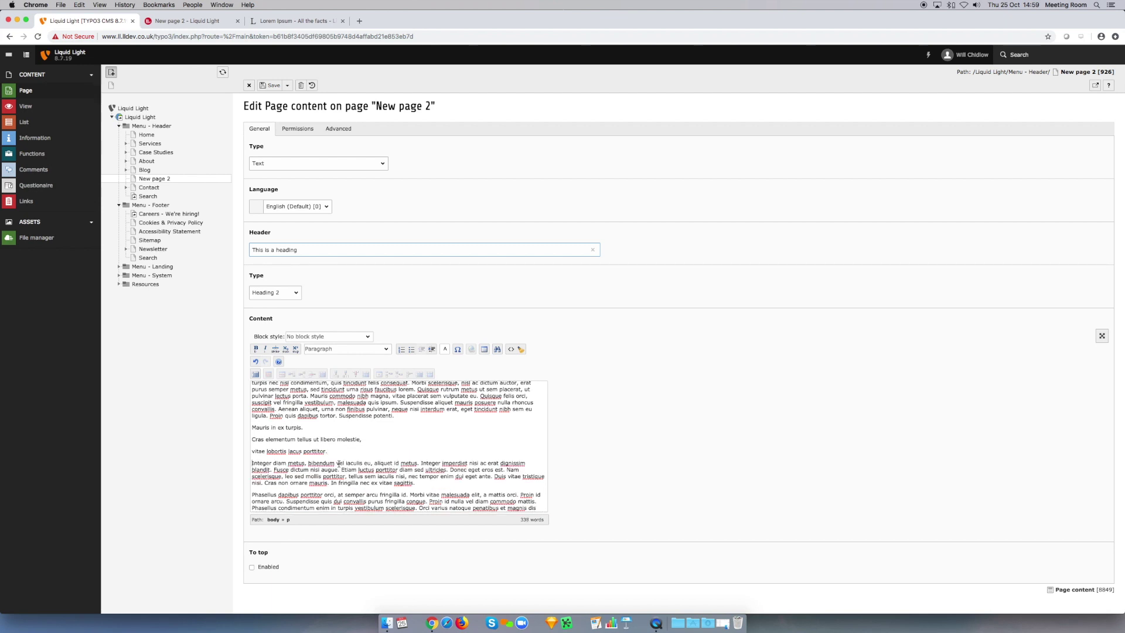
pyautogui.moveTo(251, 427); pyautogui.dragTo(346, 452)
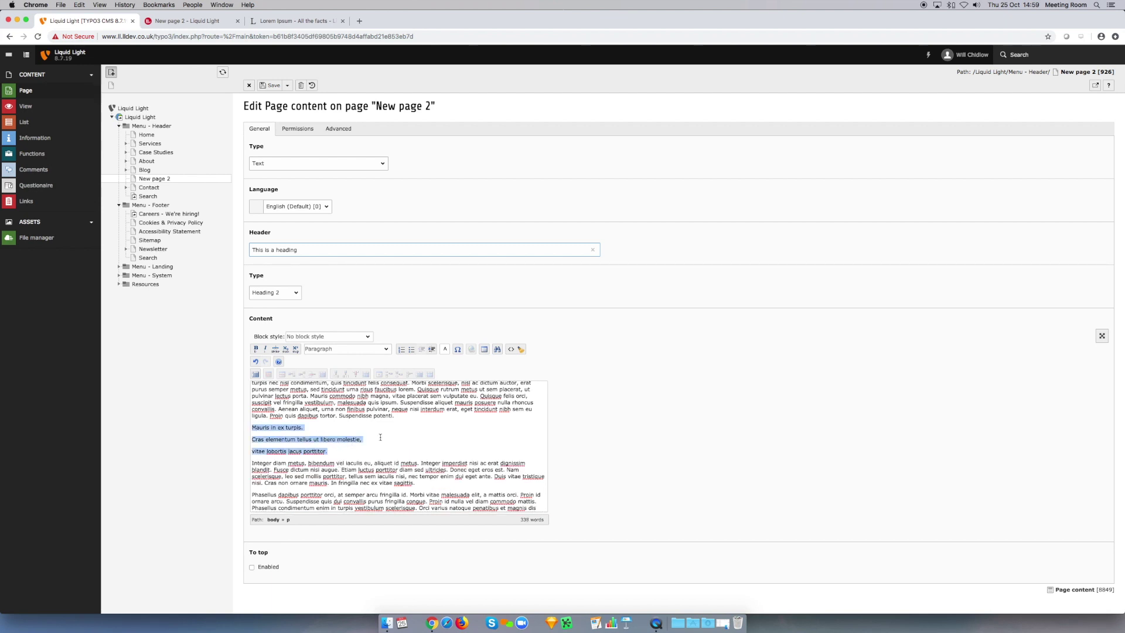
pyautogui.click(412, 350)
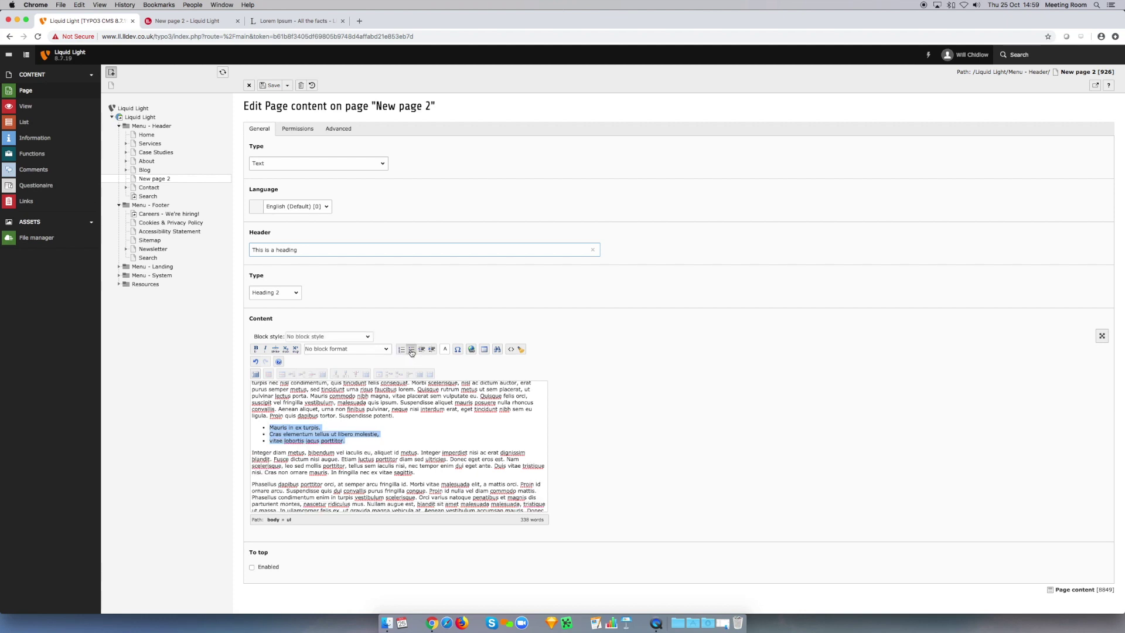
pyautogui.click(345, 460)
pyautogui.scroll(2, 395, 455)
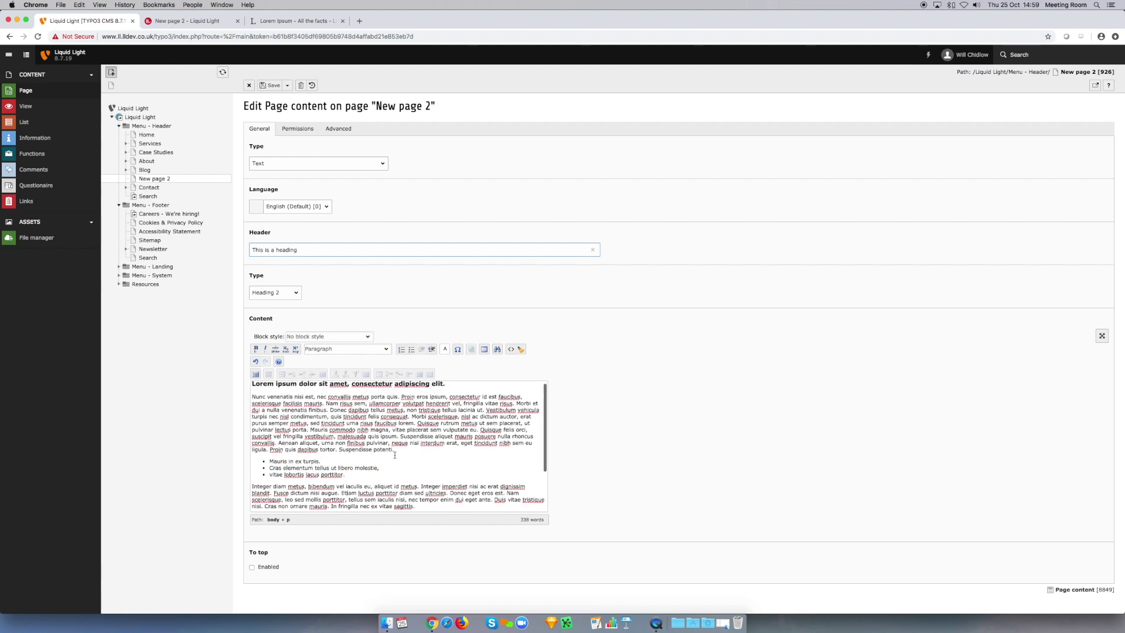
# - Start a new paragraph at 'Morbi scelerisque', bold 'Nam risus sem,' and italicise 'fringilla'
pyautogui.click(411, 419)
pyautogui.press('Return')
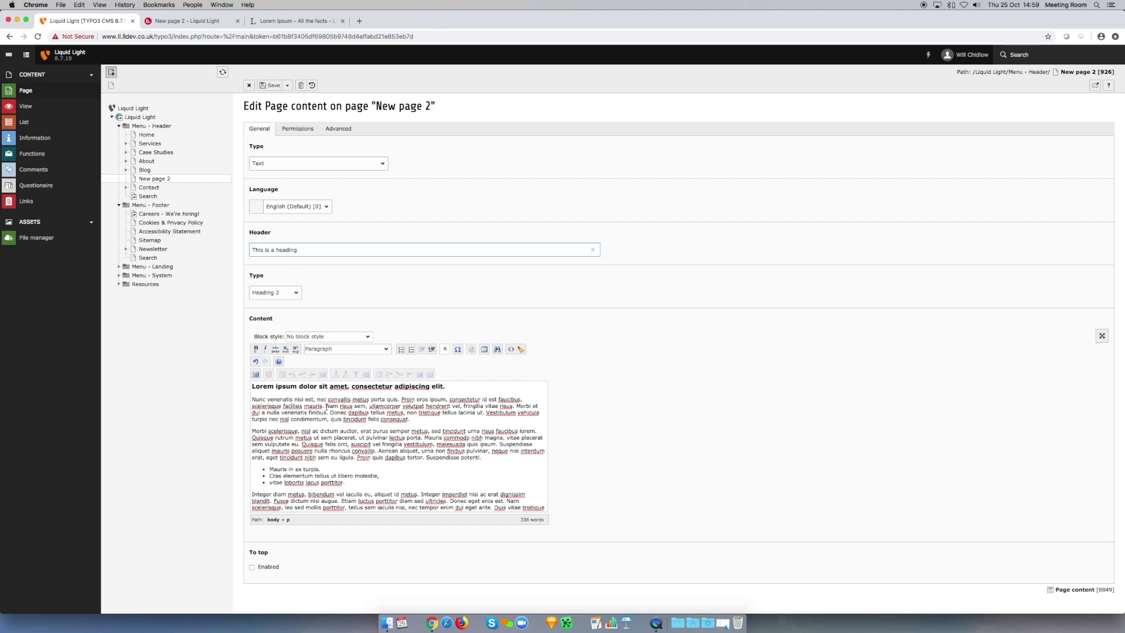
pyautogui.moveTo(325, 406); pyautogui.dragTo(368, 406)
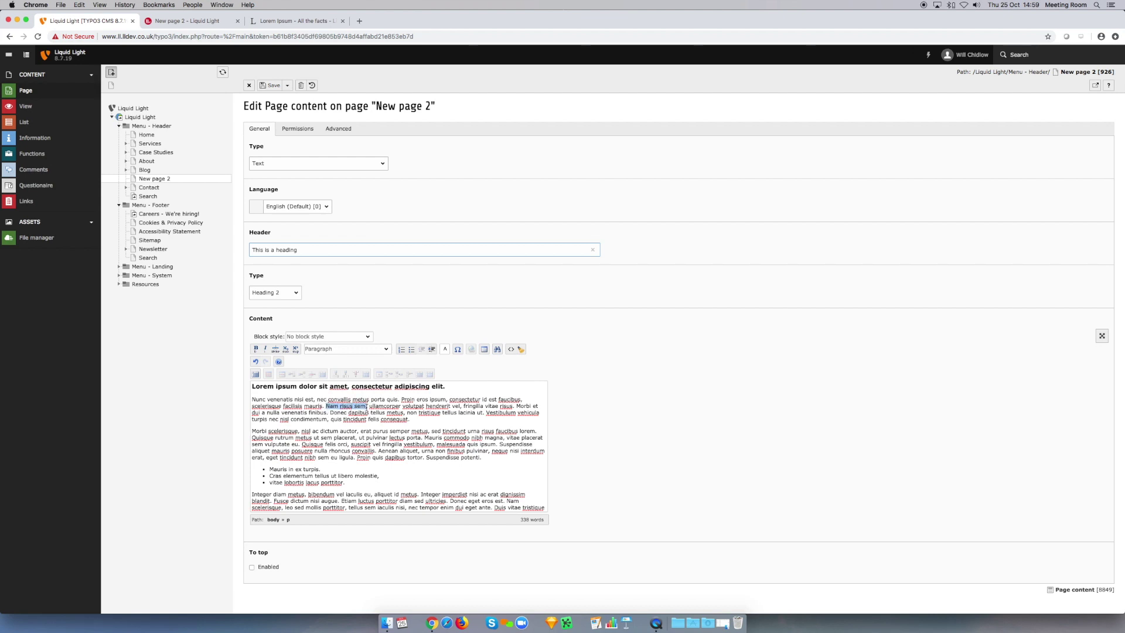
pyautogui.click(256, 349)
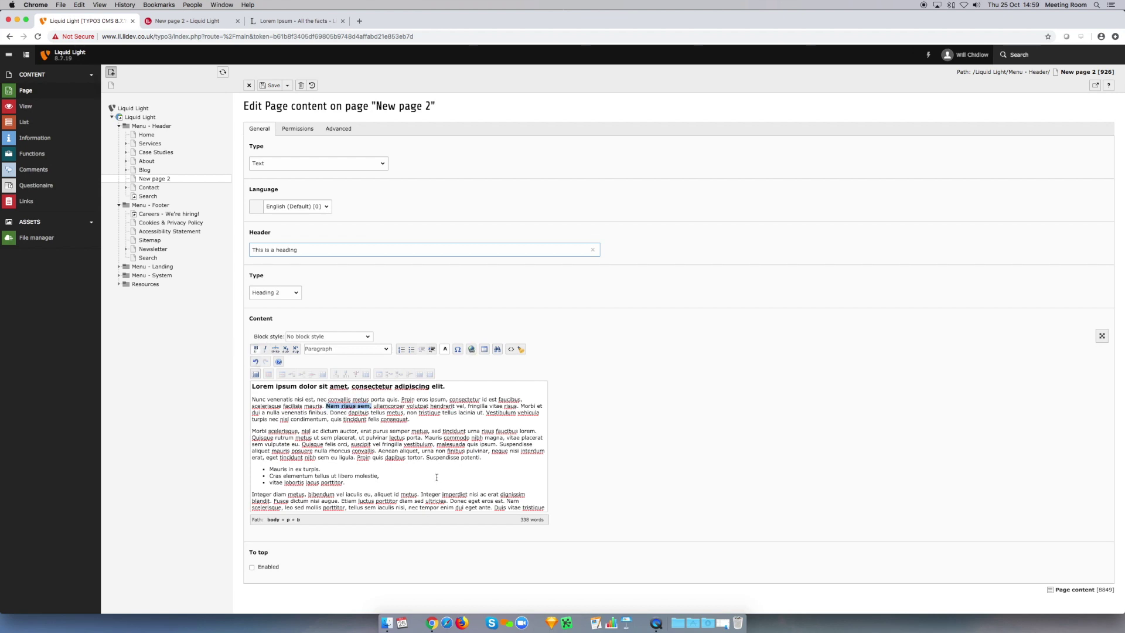
pyautogui.moveTo(381, 444); pyautogui.dragTo(404, 444)
pyautogui.click(265, 349)
# - Select the word 'aliquet' in the body text for linking
pyautogui.scroll(-5, 383, 426)
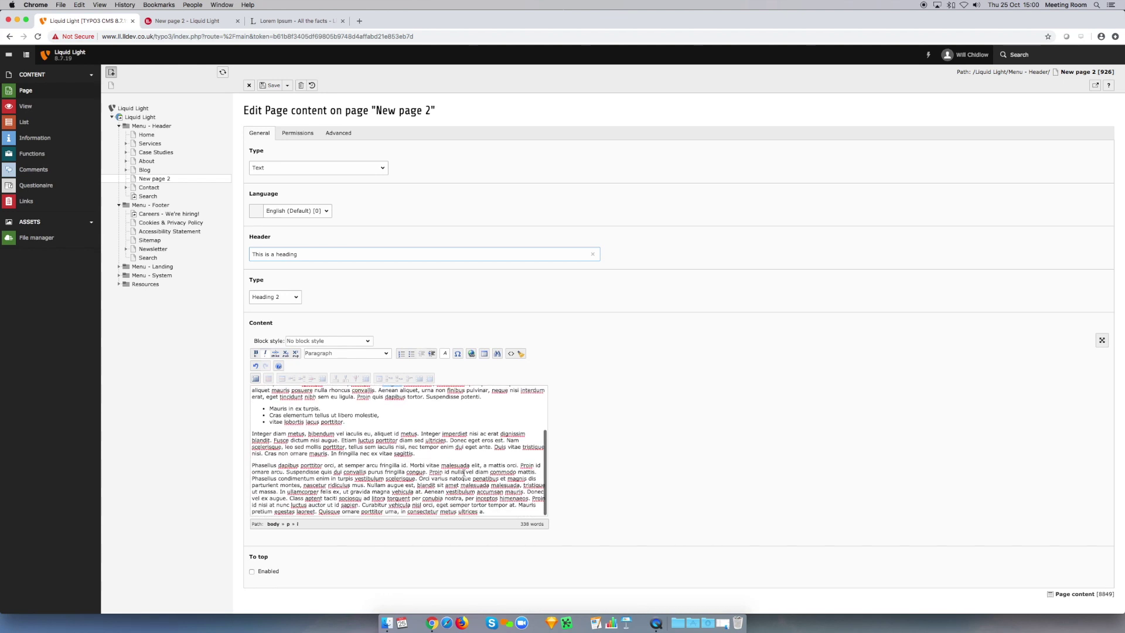
pyautogui.scroll(3, 464, 472)
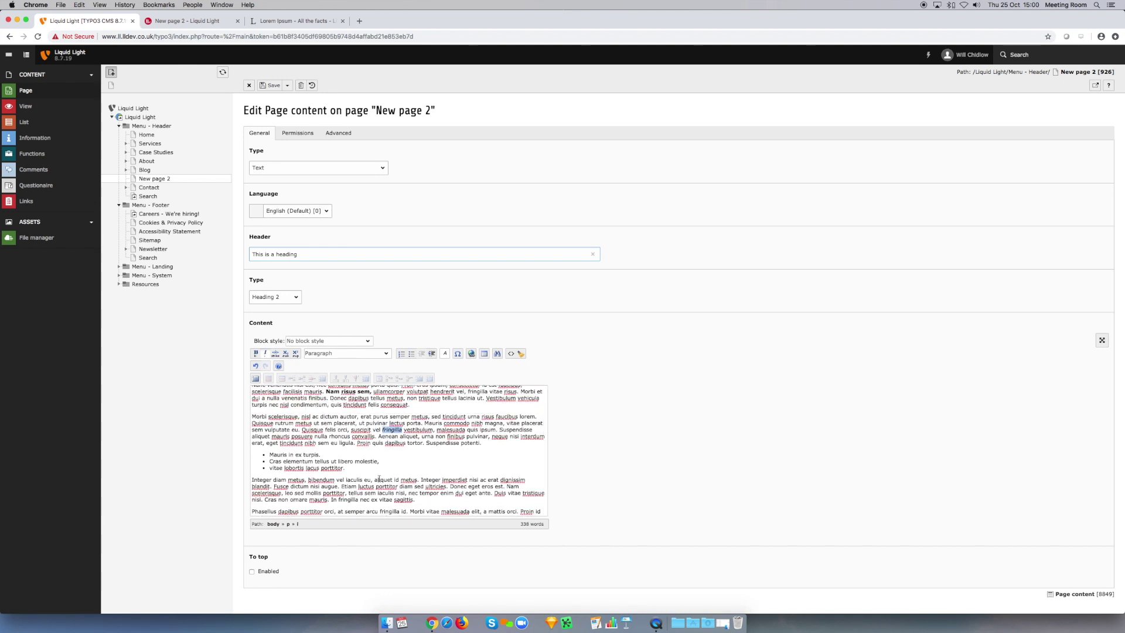
pyautogui.moveTo(374, 480); pyautogui.dragTo(396, 480)
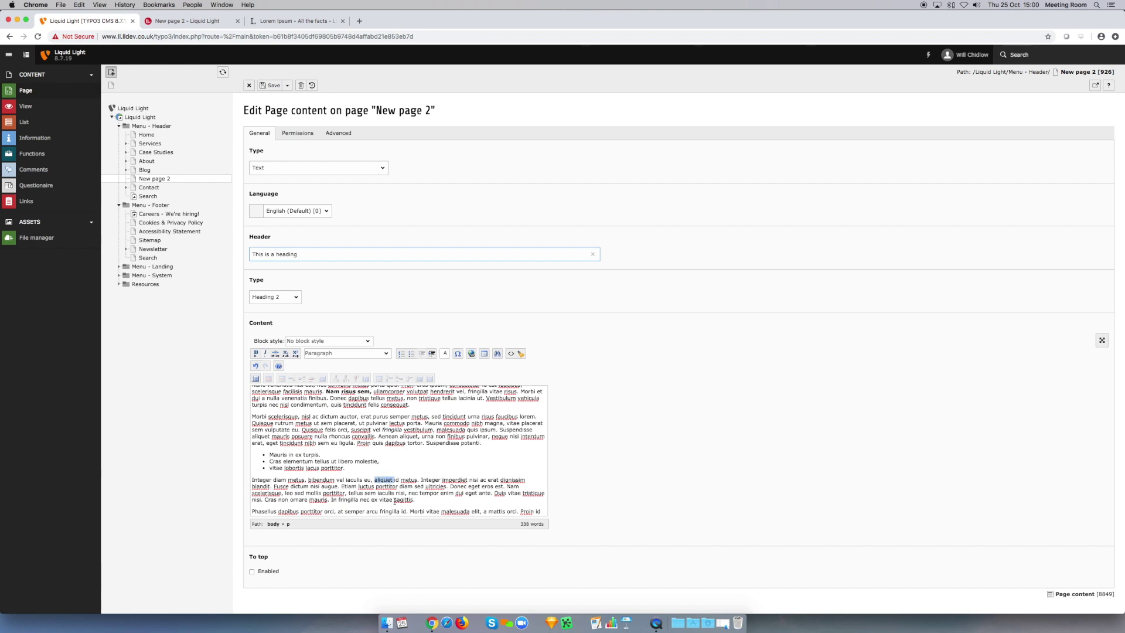
# - Open the Insert link dialog for 'aliquet' on its External URL option
pyautogui.click(472, 354)
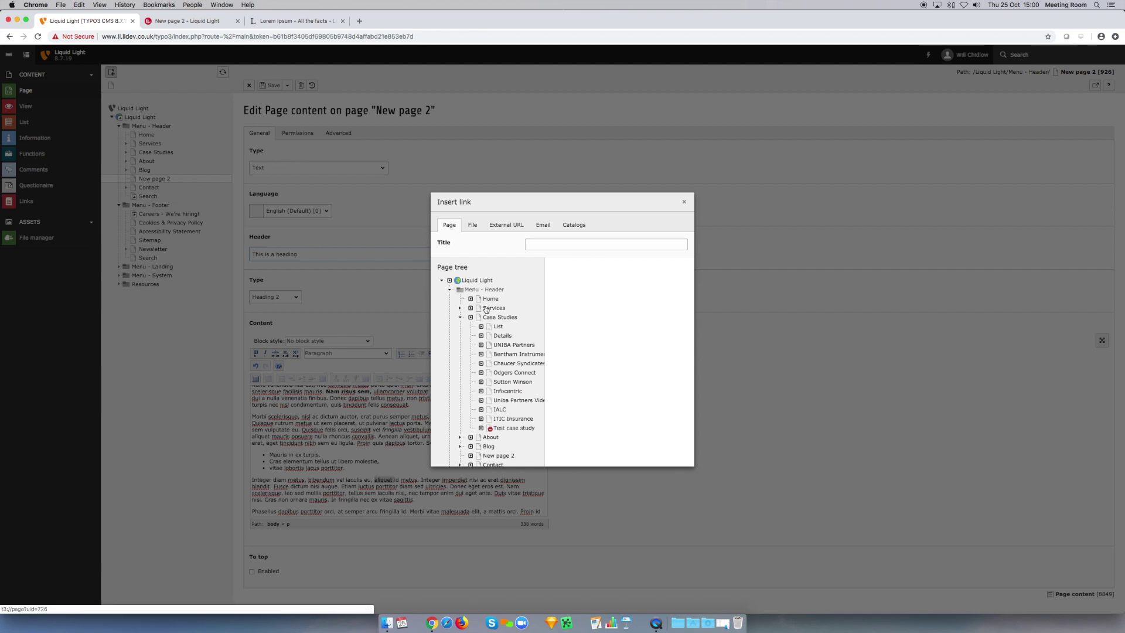
pyautogui.scroll(-5, 505, 374)
pyautogui.scroll(5, 505, 374)
pyautogui.scroll(-3, 505, 374)
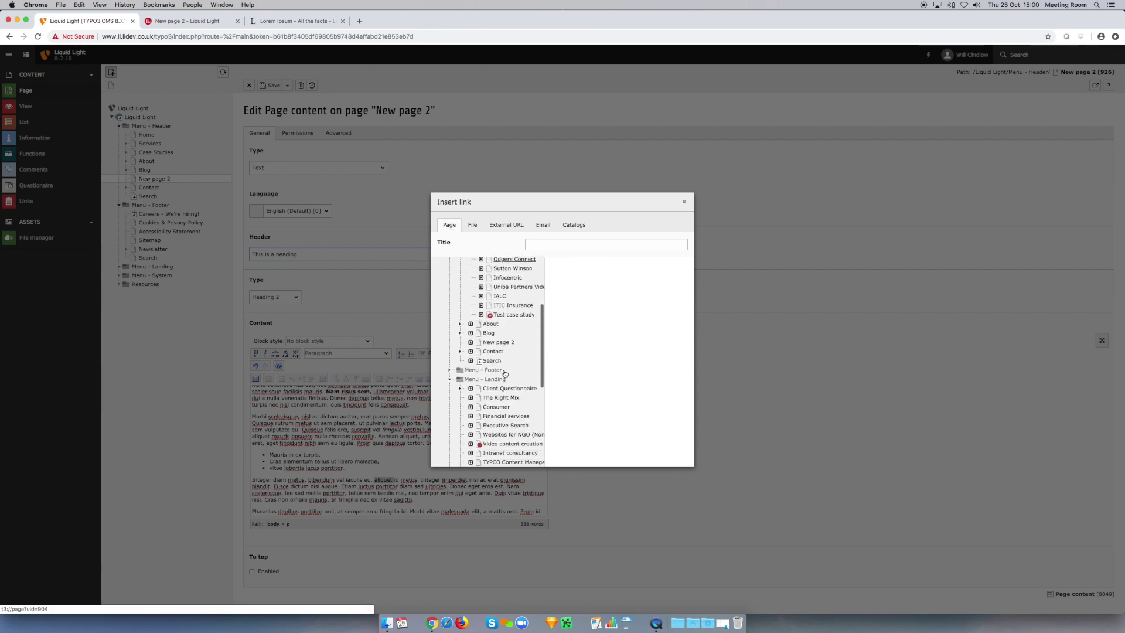
pyautogui.scroll(3, 504, 371)
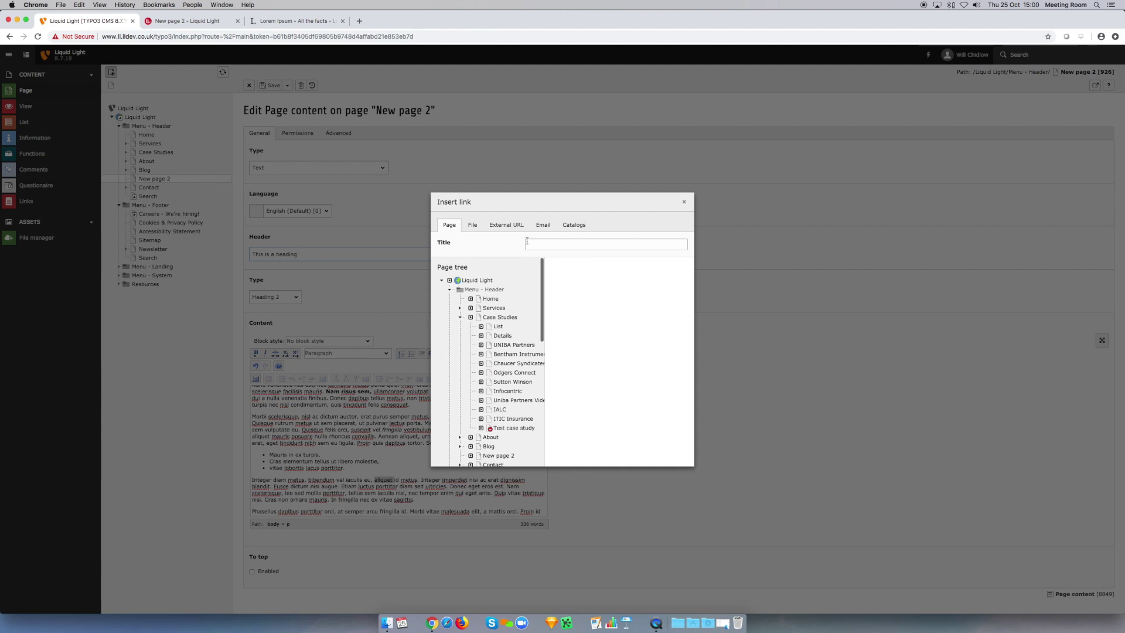
pyautogui.click(506, 225)
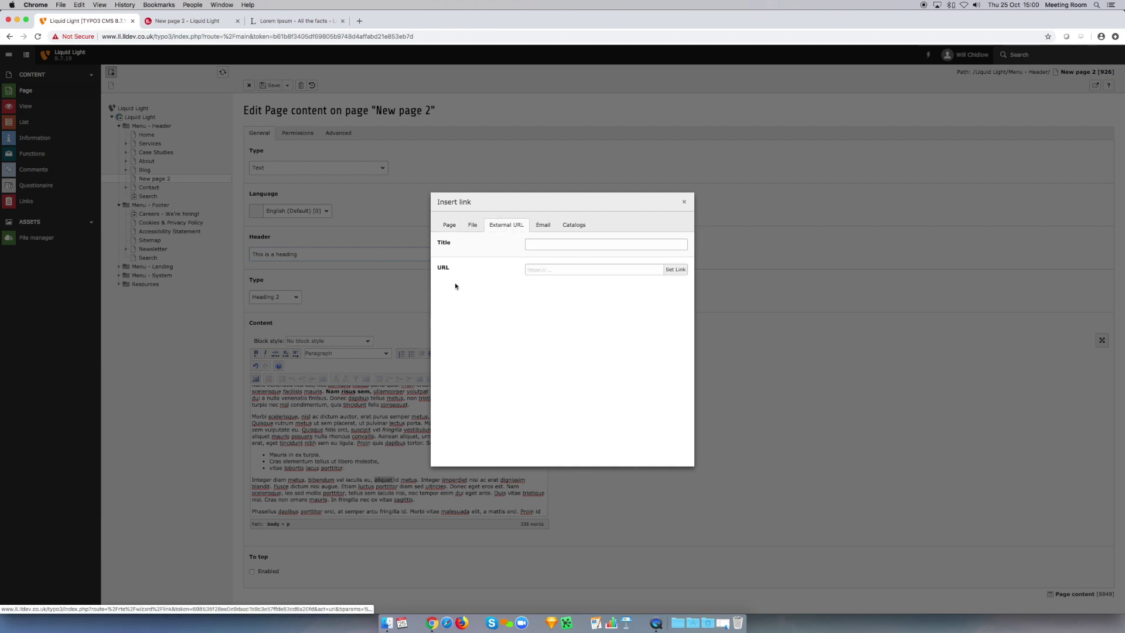
pyautogui.click(573, 270)
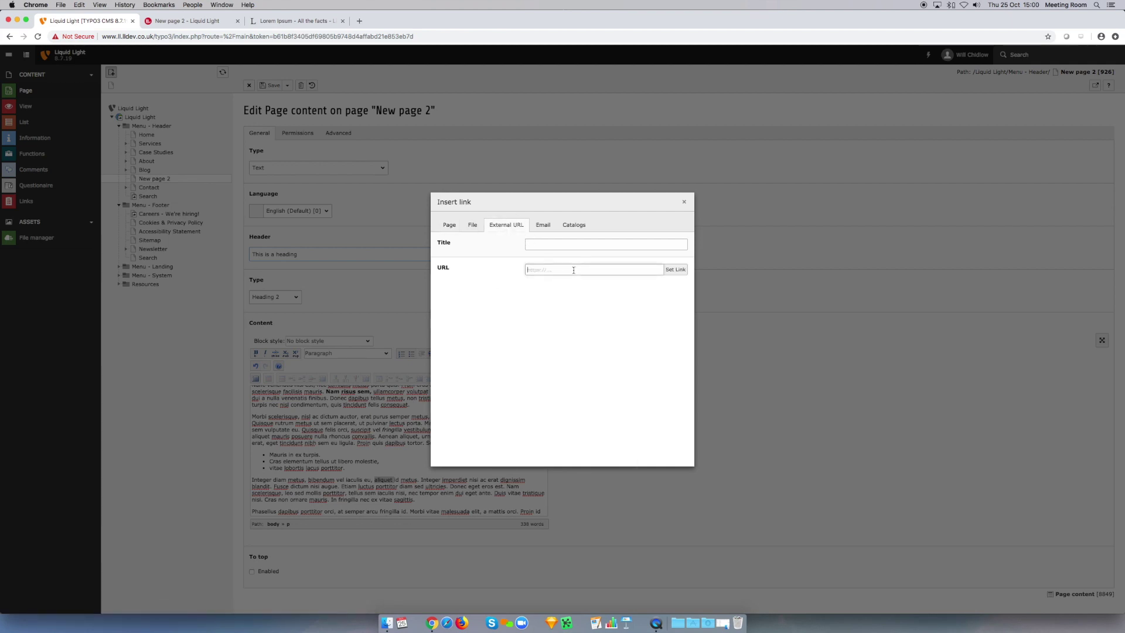
pyautogui.click(275, 21)
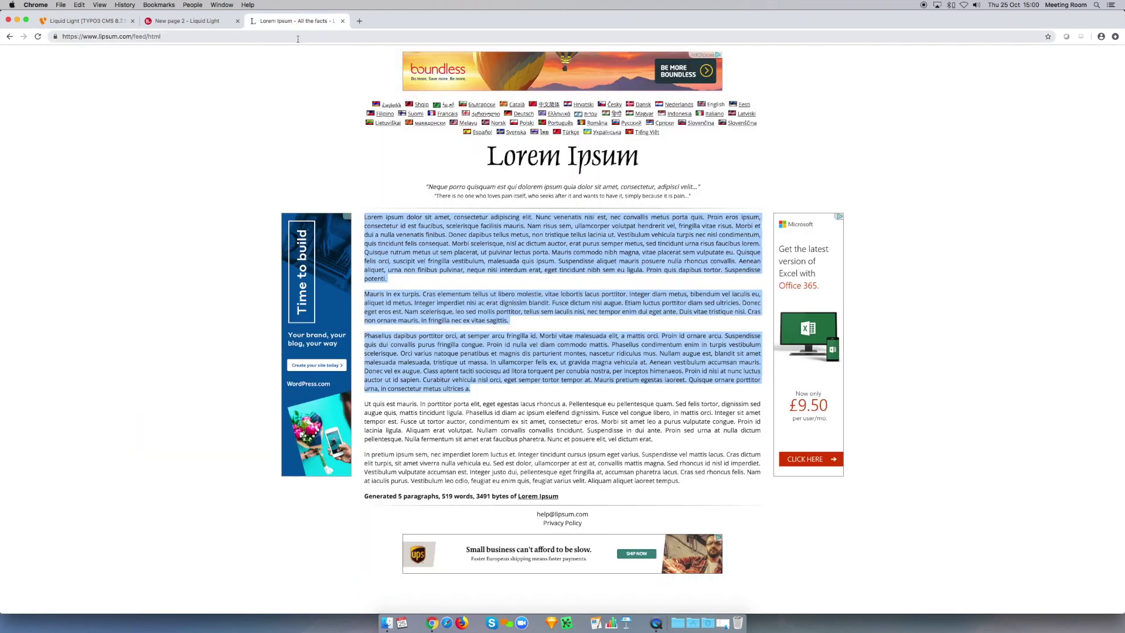
pyautogui.click(297, 37)
pyautogui.press('super+c')
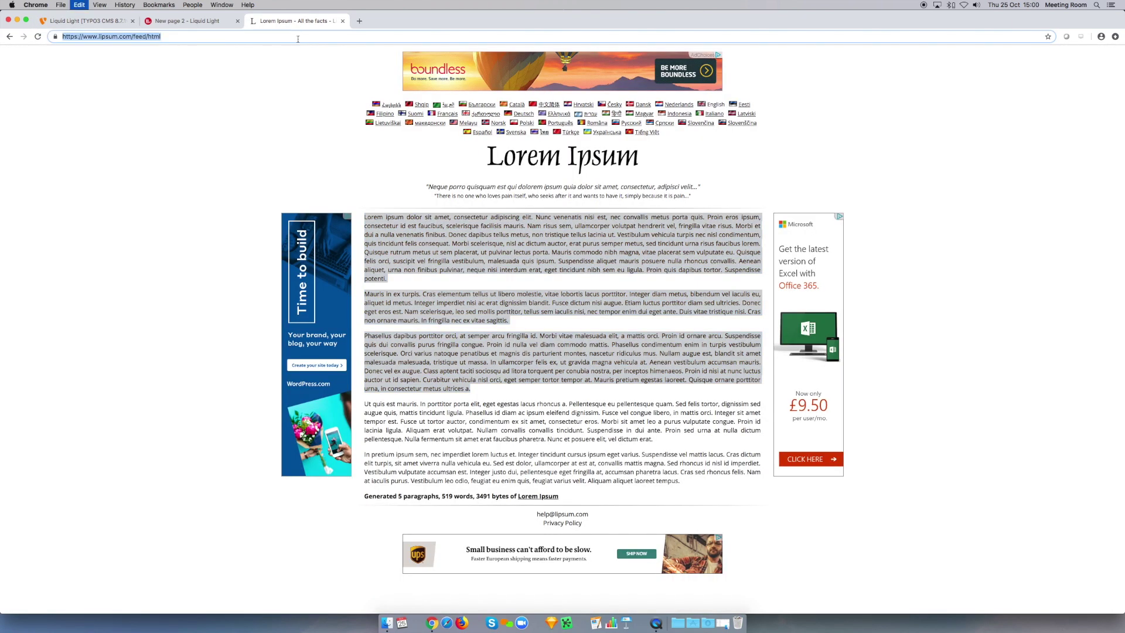
pyautogui.click(85, 21)
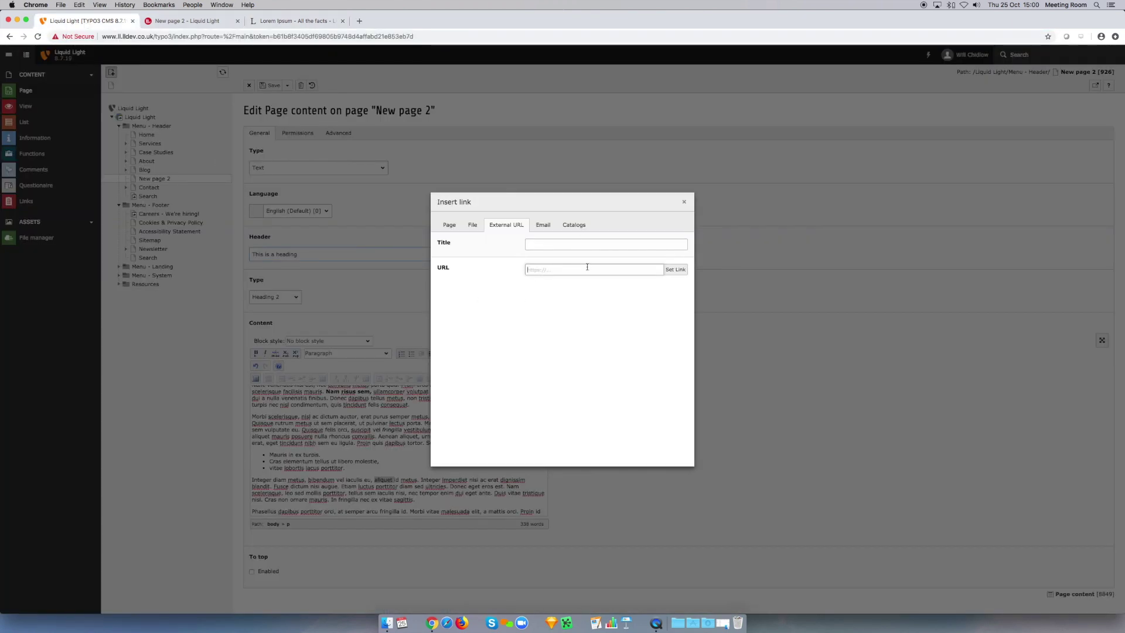
pyautogui.press('super+v')
pyautogui.click(674, 269)
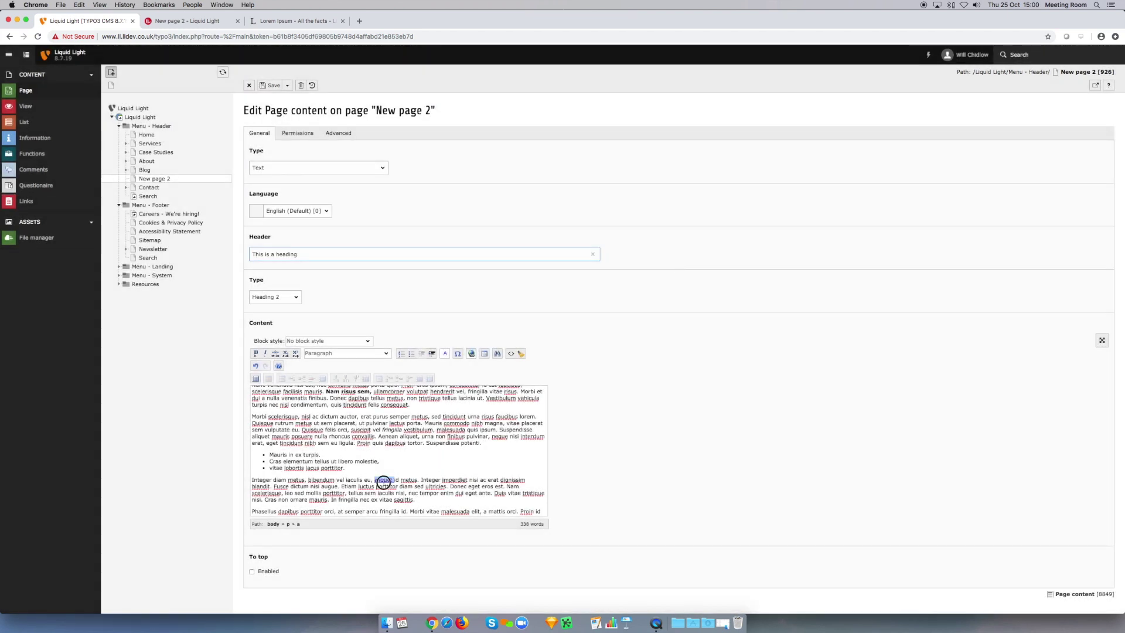
pyautogui.click(394, 481)
# - Inspect the body's HTML source in text mode, then return to the formatted view
pyautogui.scroll(-3, 416, 484)
pyautogui.scroll(-1, 436, 484)
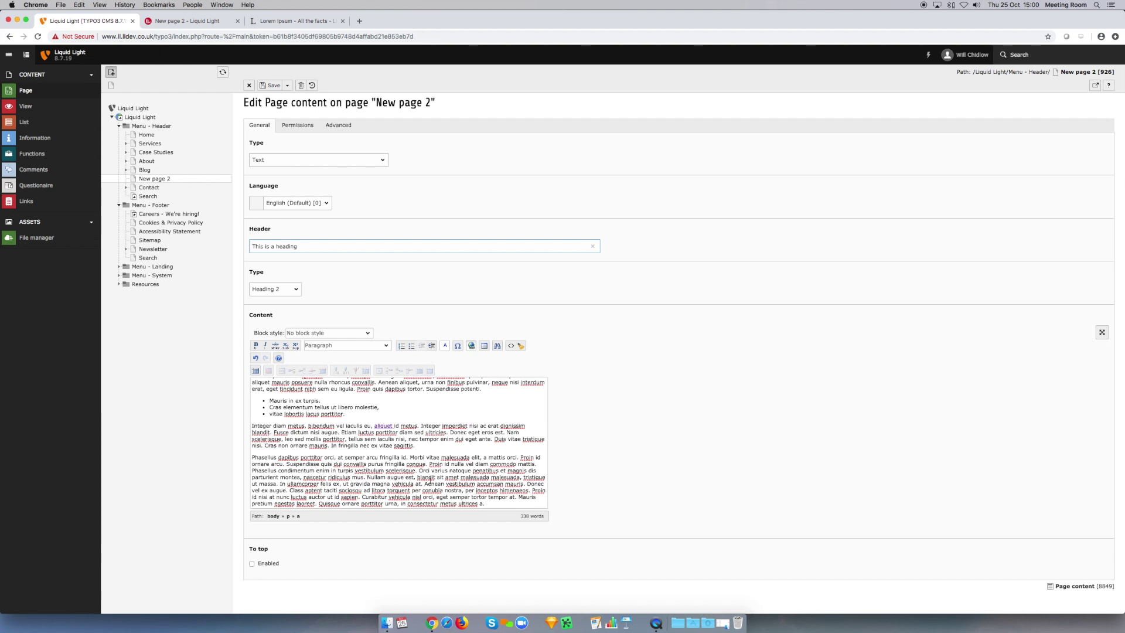
pyautogui.click(511, 347)
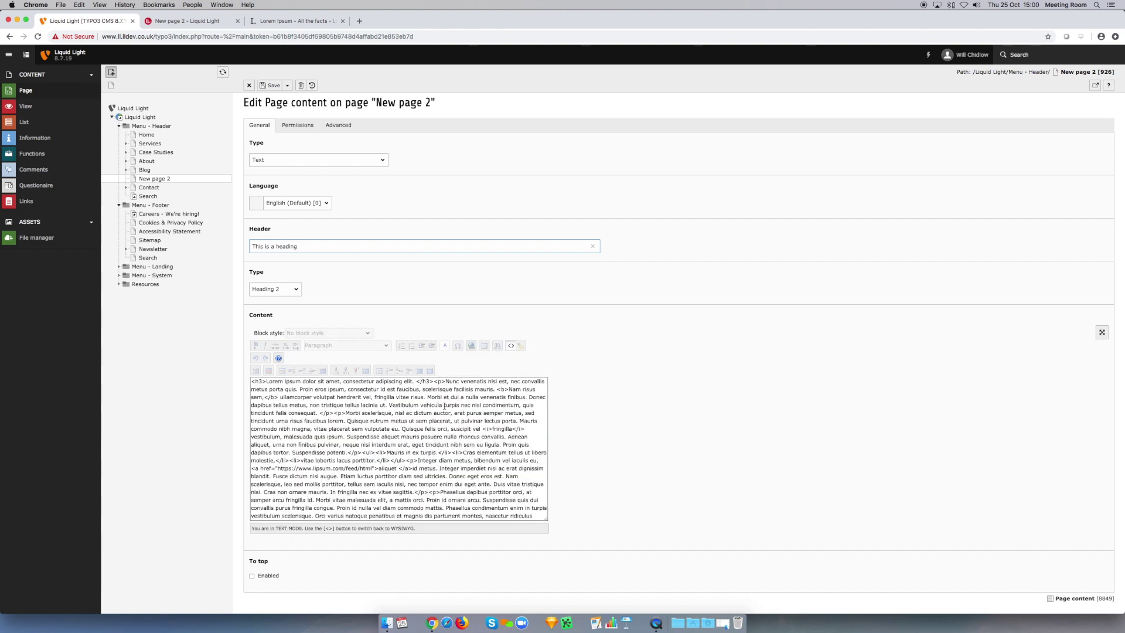
pyautogui.scroll(-3, 358, 409)
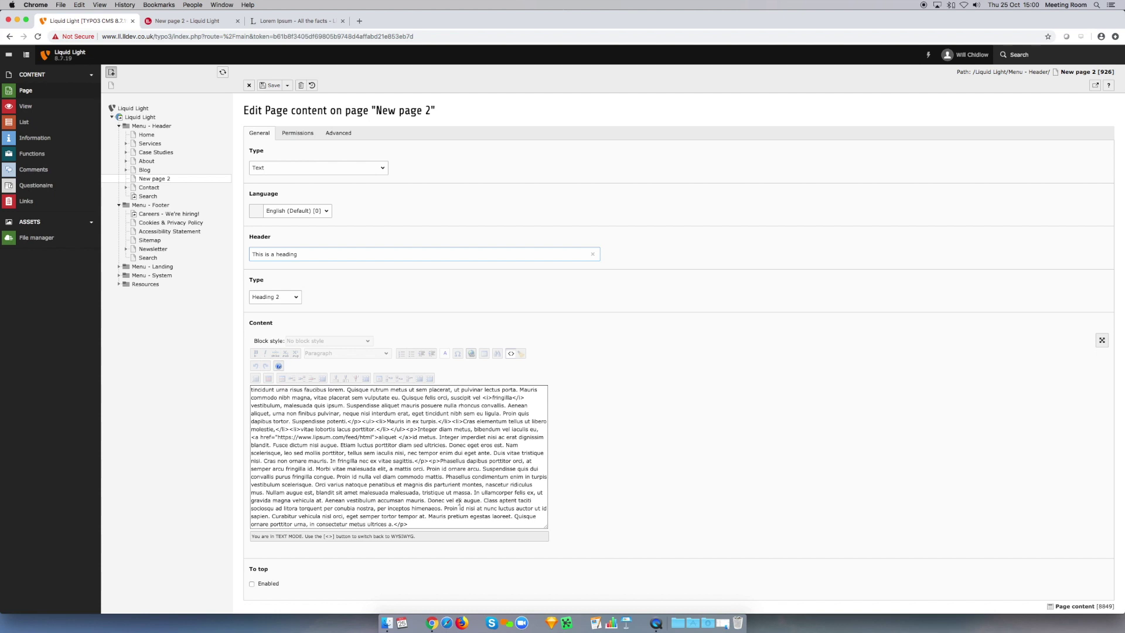
pyautogui.scroll(5, 428, 463)
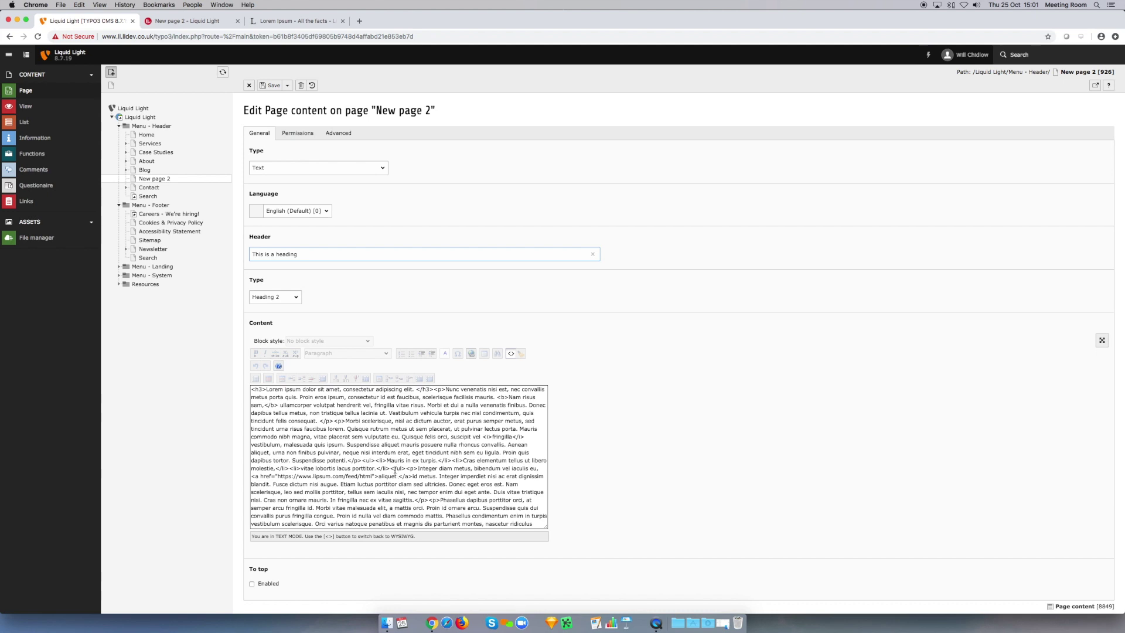
pyautogui.click(511, 353)
# - Save the Text element, then use Save and close to return to New page 2's content overview
pyautogui.scroll(-3, 425, 470)
pyautogui.scroll(3, 424, 471)
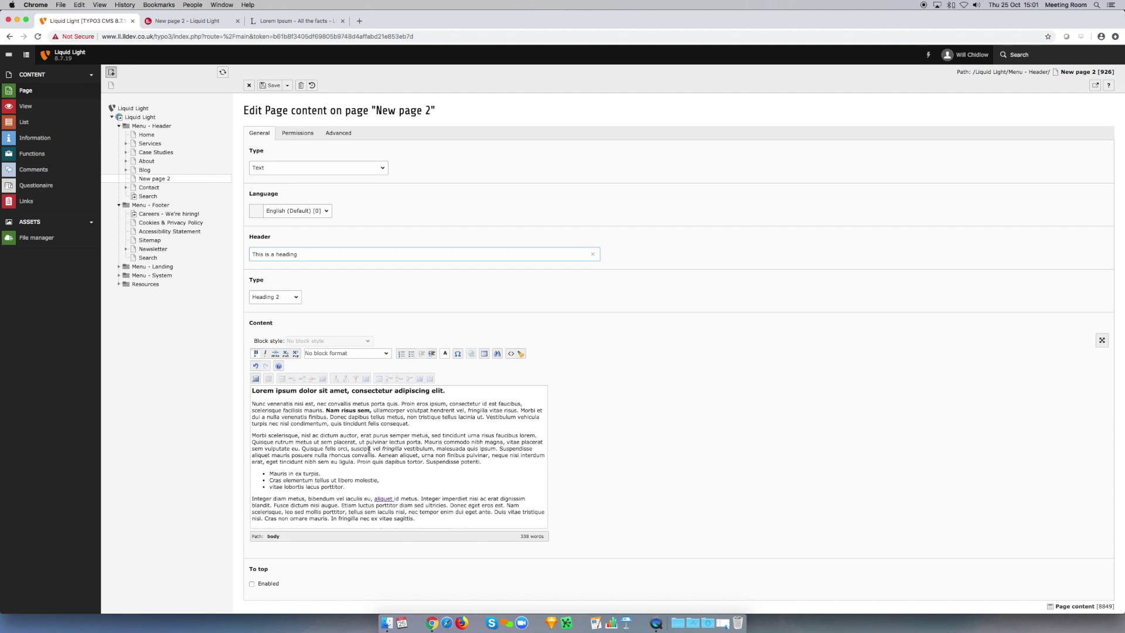
pyautogui.scroll(-3, 369, 450)
pyautogui.scroll(3, 369, 449)
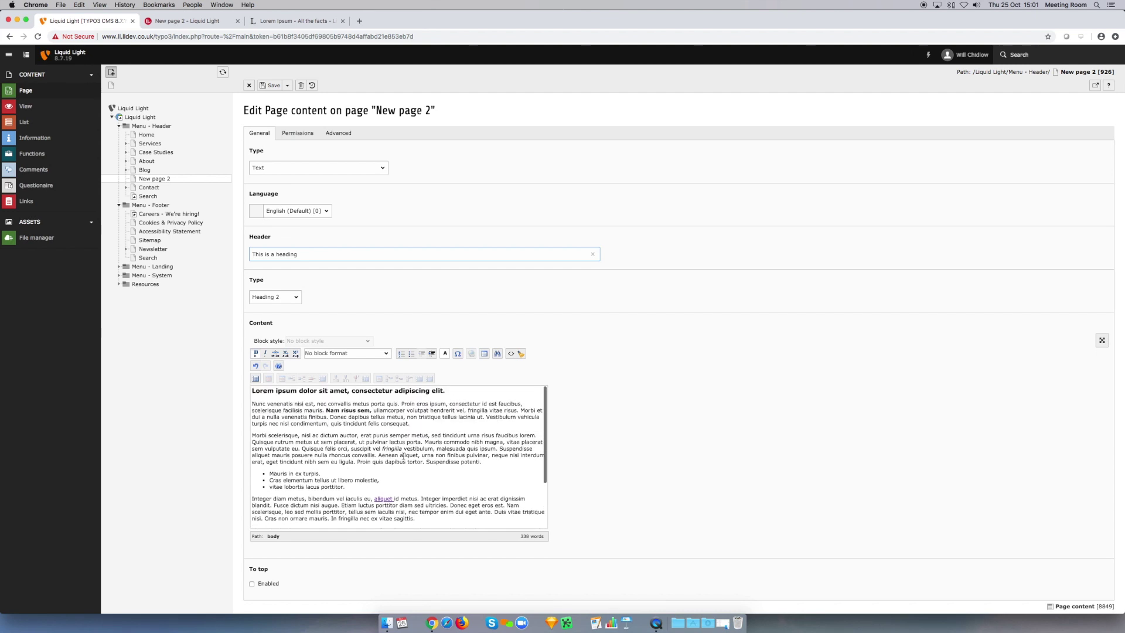
pyautogui.click(272, 86)
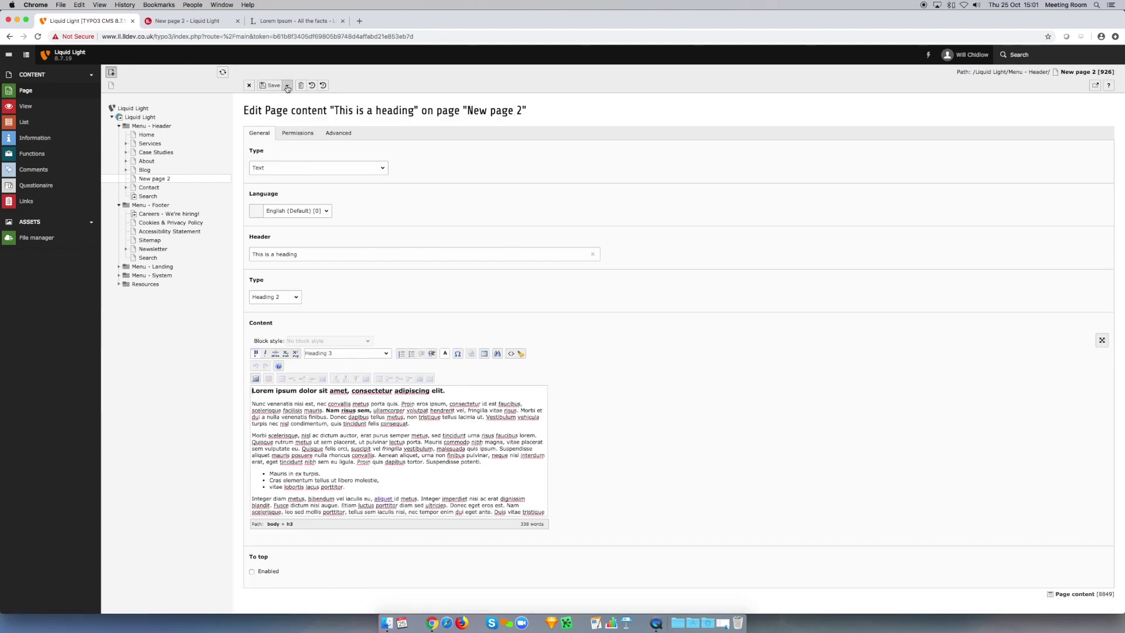
pyautogui.click(287, 86)
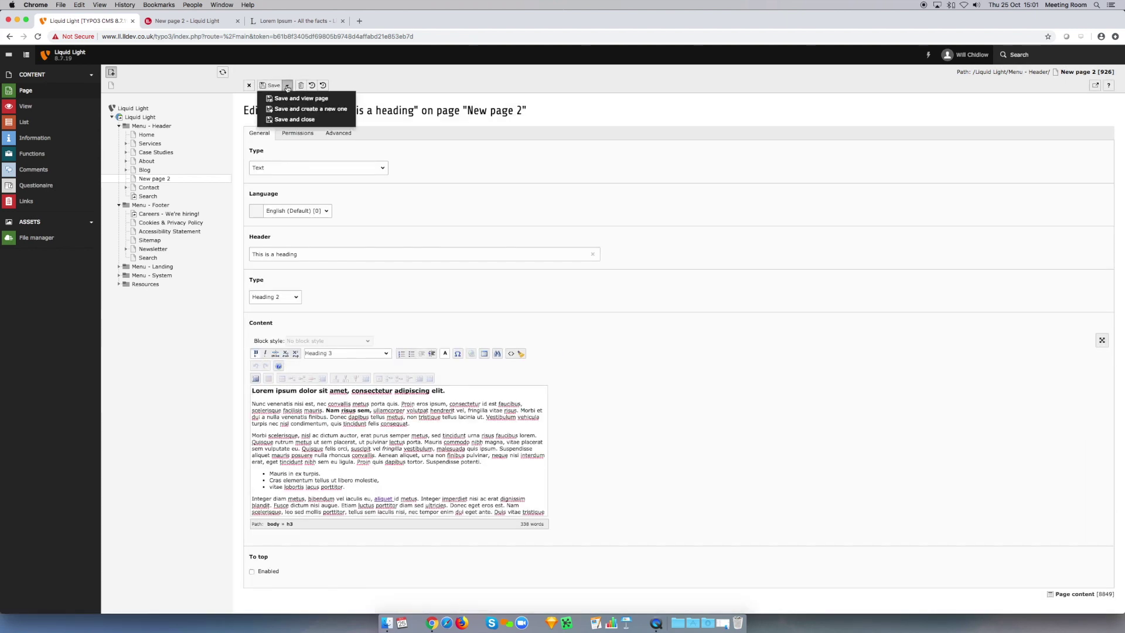
pyautogui.click(304, 120)
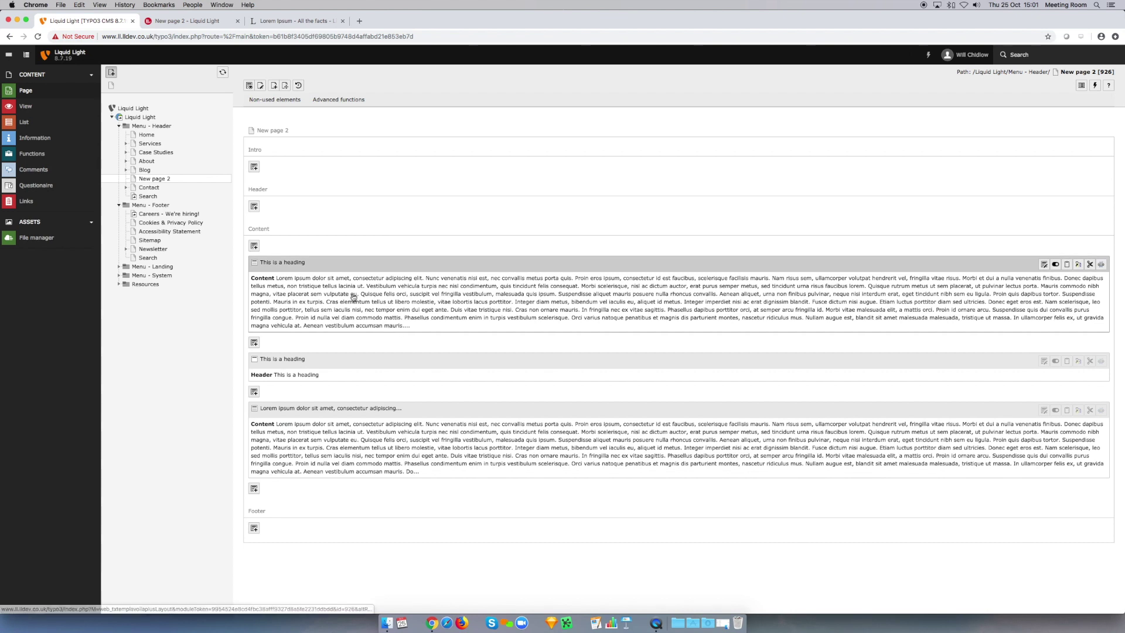
# - Reload the New page 2 front end in Chrome and highlight the heading lines
pyautogui.click(179, 21)
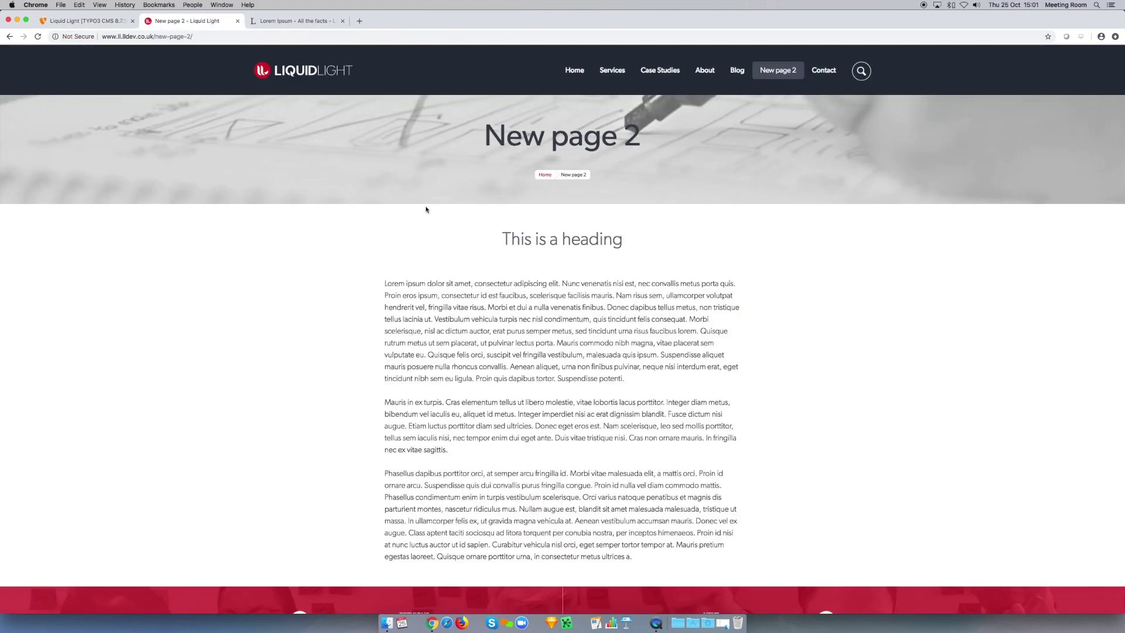
pyautogui.click(37, 36)
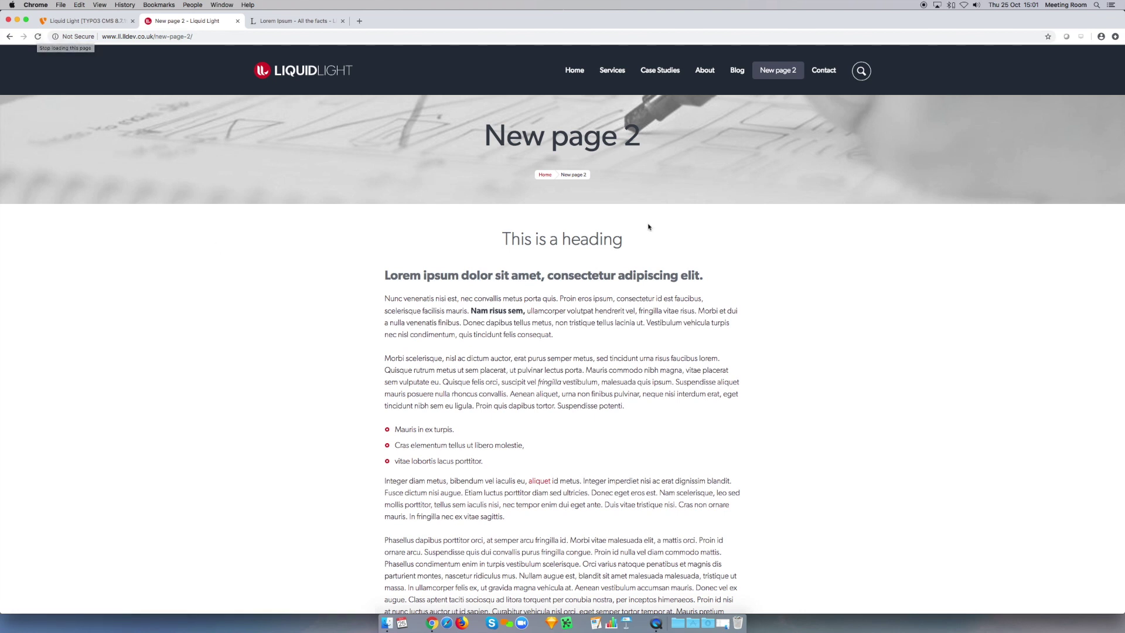
pyautogui.moveTo(506, 234); pyautogui.dragTo(623, 238)
pyautogui.moveTo(389, 274); pyautogui.dragTo(669, 275)
# - Highlight the bold 'Nam risus sem' words and the content block, then clear the selection
pyautogui.scroll(-2, 646, 297)
pyautogui.scroll(-2, 647, 298)
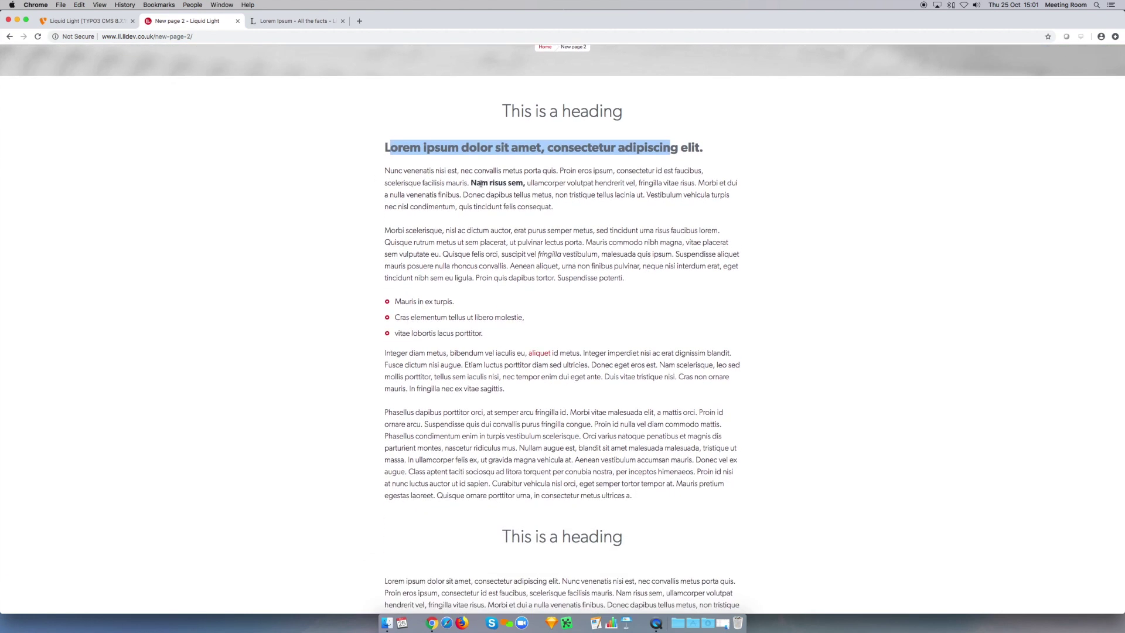
pyautogui.moveTo(471, 183); pyautogui.dragTo(498, 183)
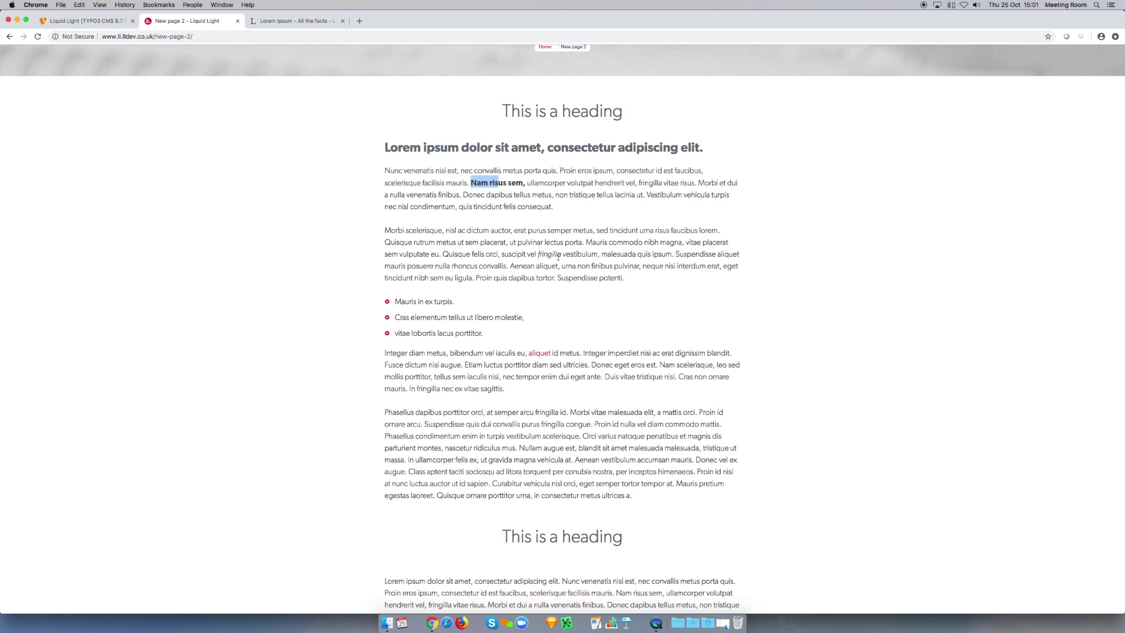
pyautogui.scroll(-2, 559, 256)
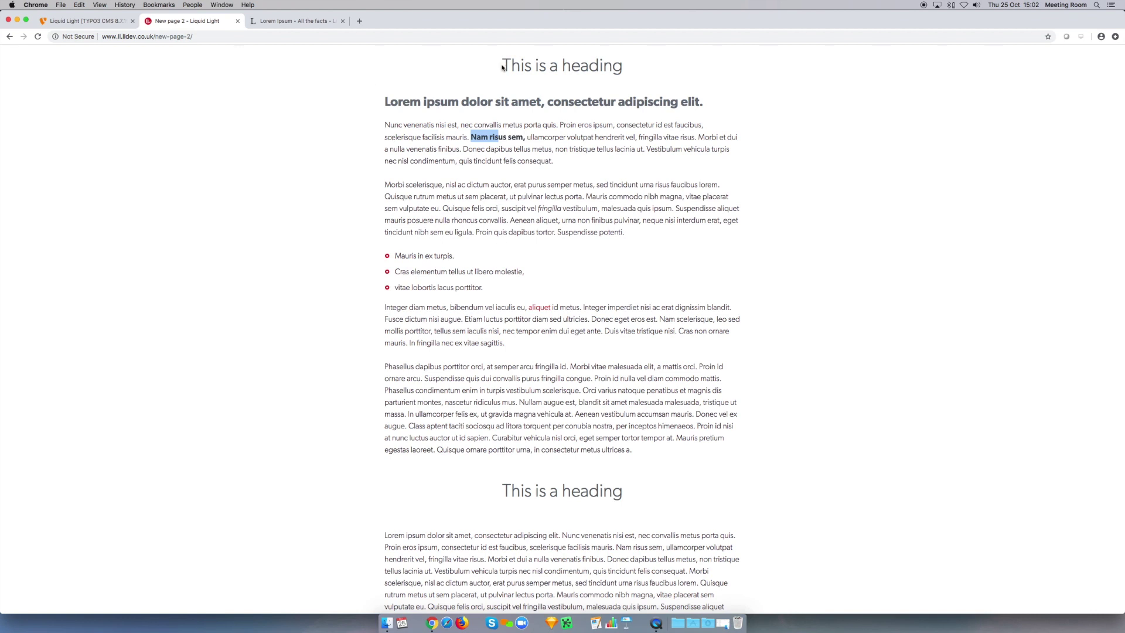
pyautogui.moveTo(502, 67); pyautogui.dragTo(722, 438)
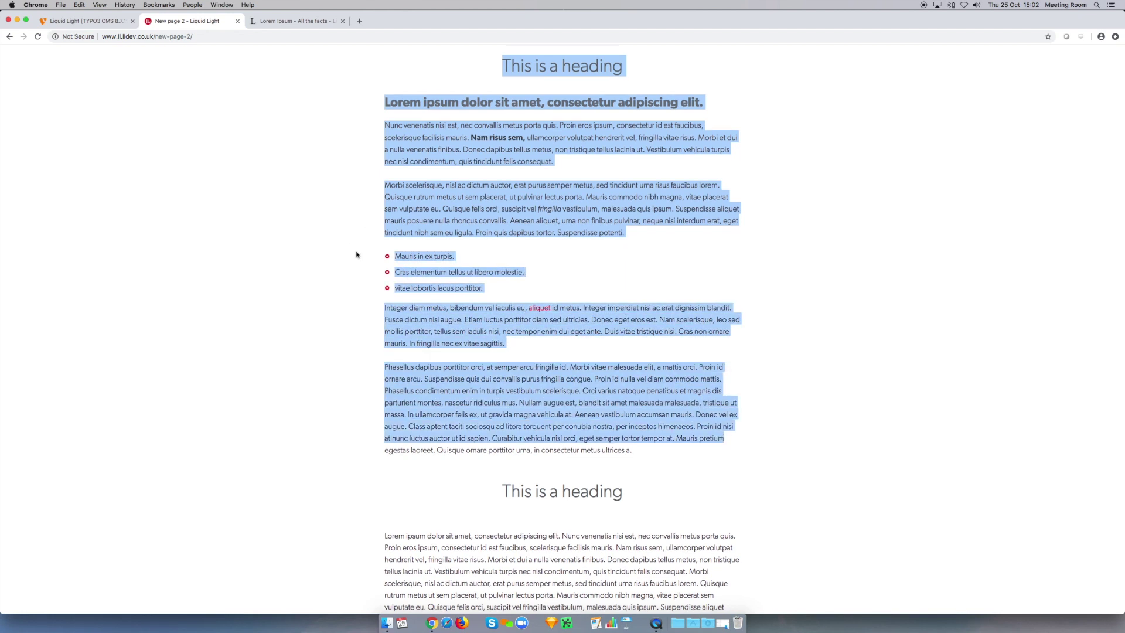
pyautogui.scroll(-2, 607, 308)
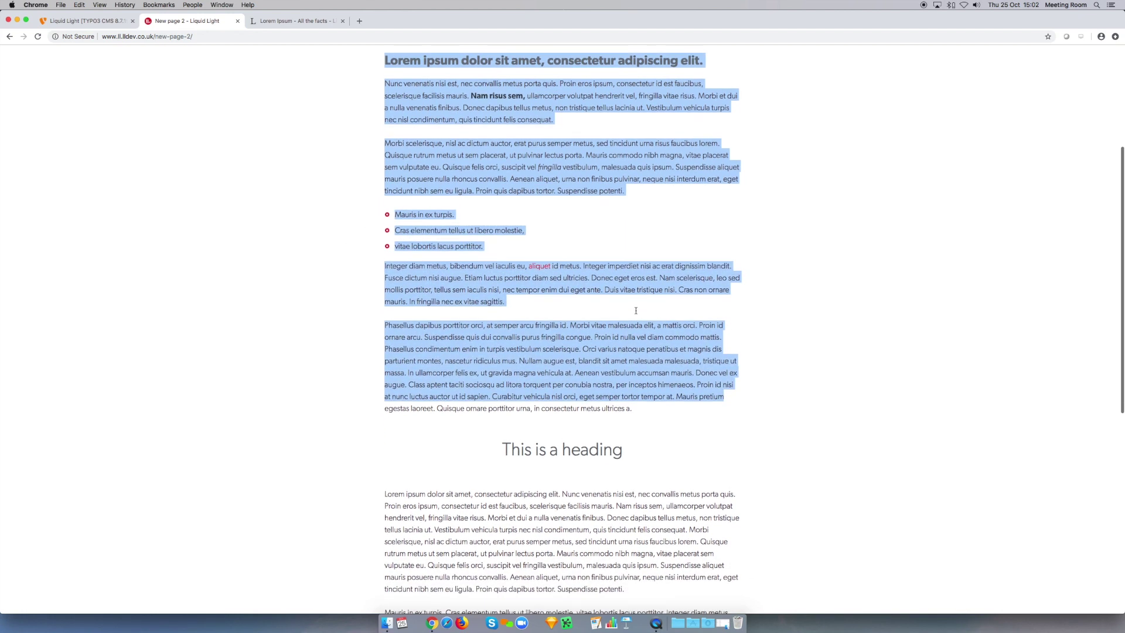
pyautogui.scroll(5, 644, 308)
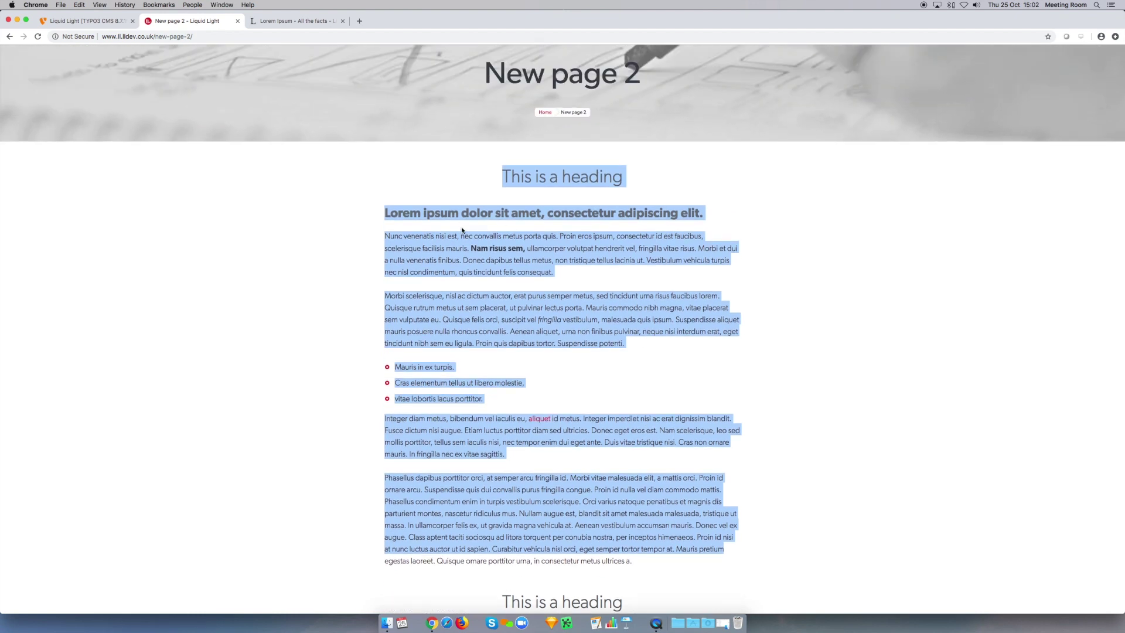
pyautogui.click(511, 176)
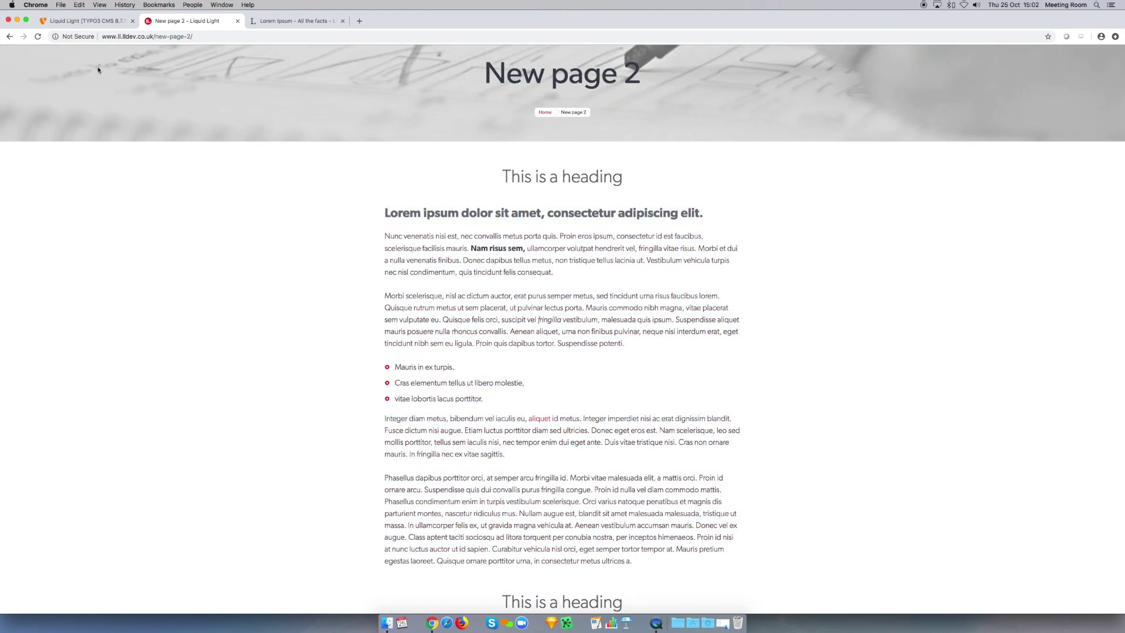